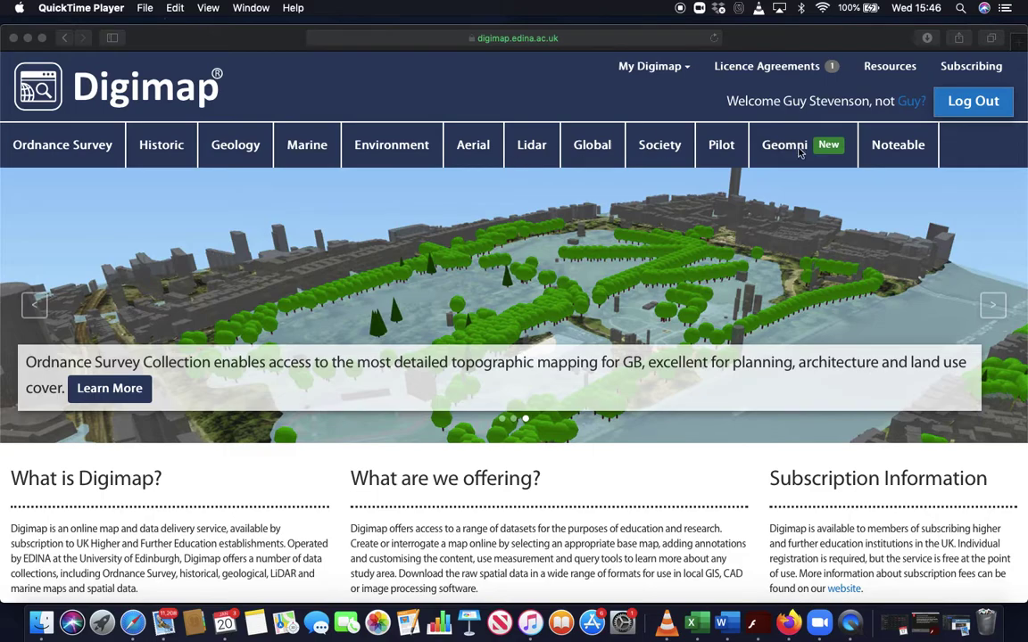
Open the Geomni collection page from the Digimap home page.
left_click(794, 150)
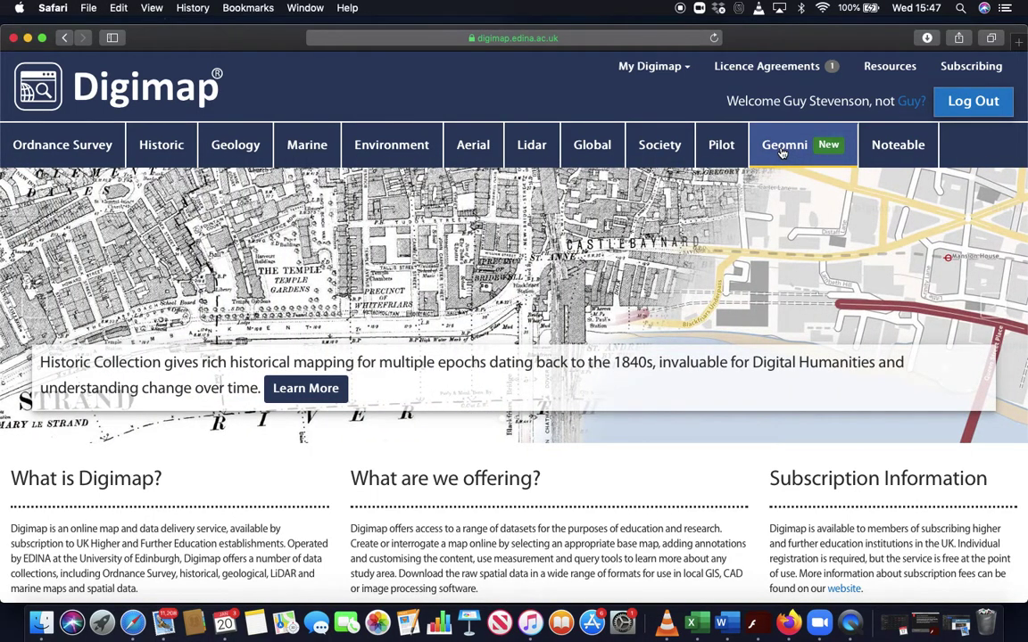
left_click(781, 149)
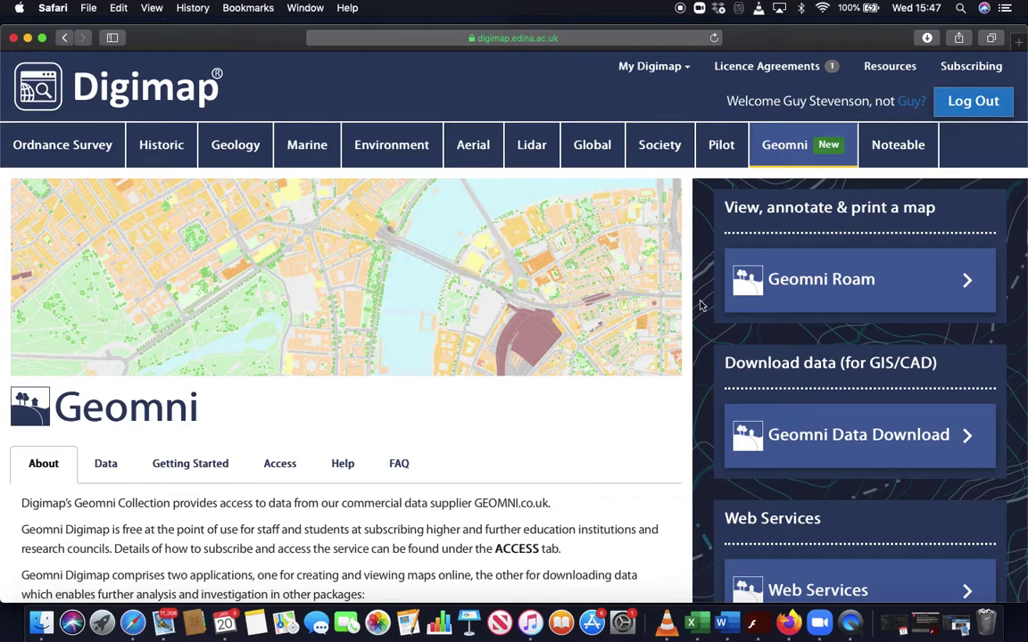
Read through the Geomni collection's description and its Roam, Data Download and Web Services options.
scroll(542, 344, "down", 5)
scroll(541, 341, "up", 4)
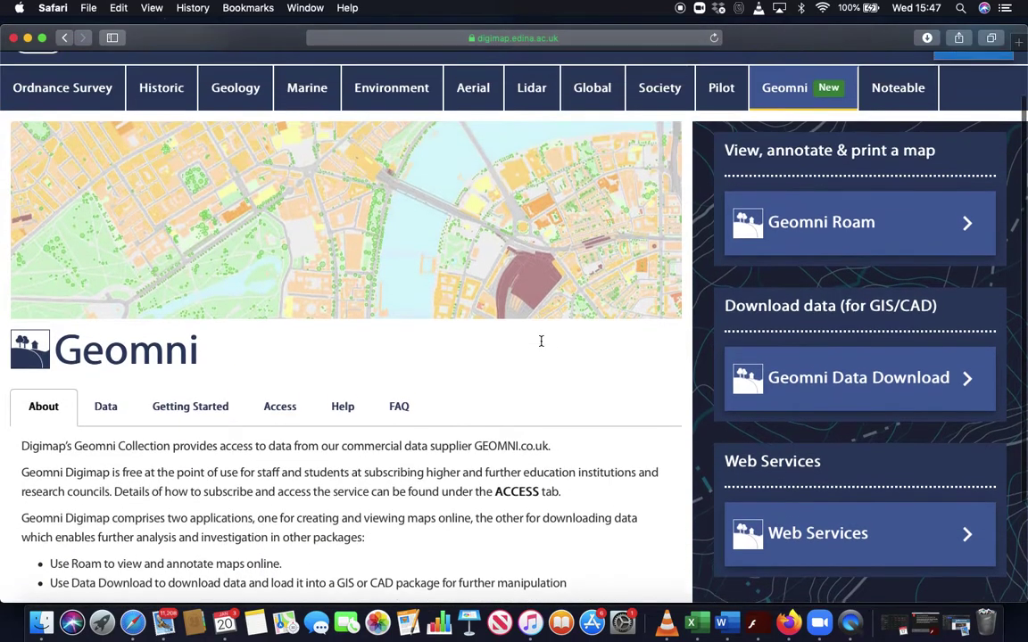
scroll(451, 357, "down", 3)
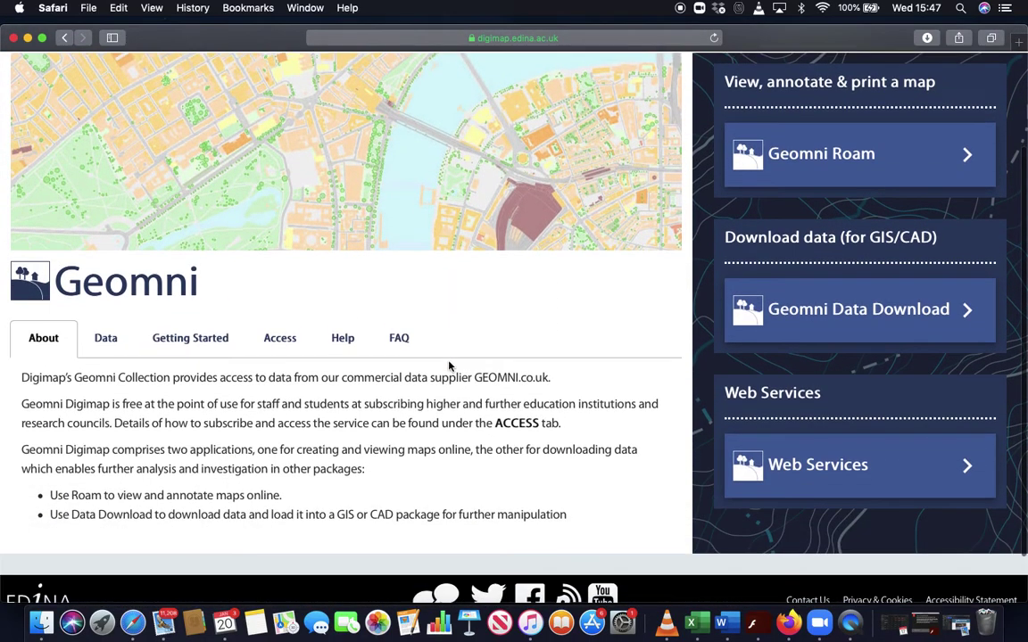
scroll(448, 367, "up", 3)
scroll(449, 366, "down", 1)
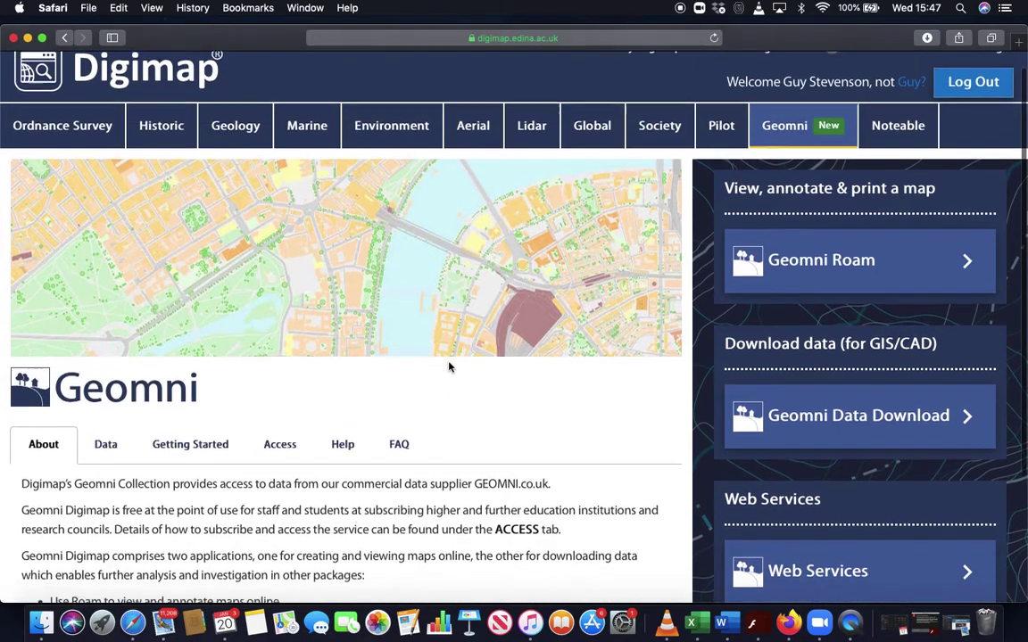
scroll(267, 419, "down", 2)
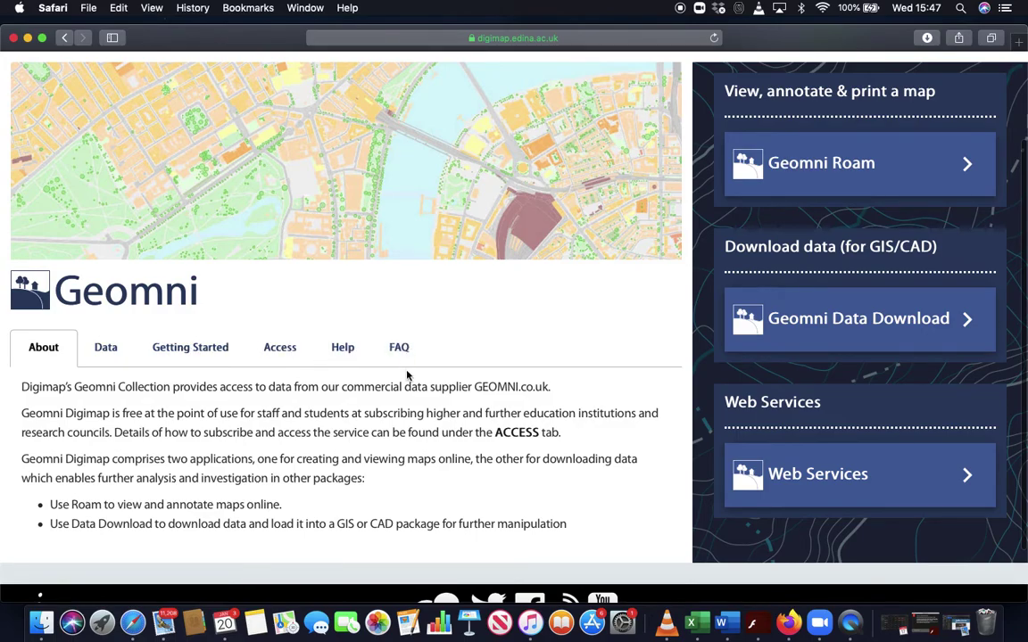
scroll(417, 383, "up", 2)
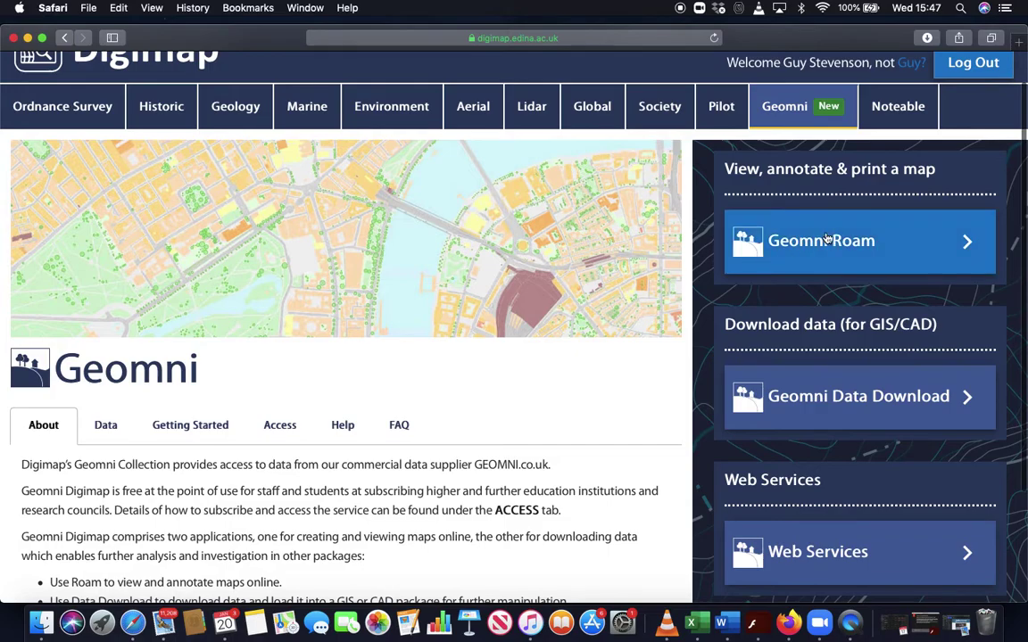
scroll(825, 397, "down", 3)
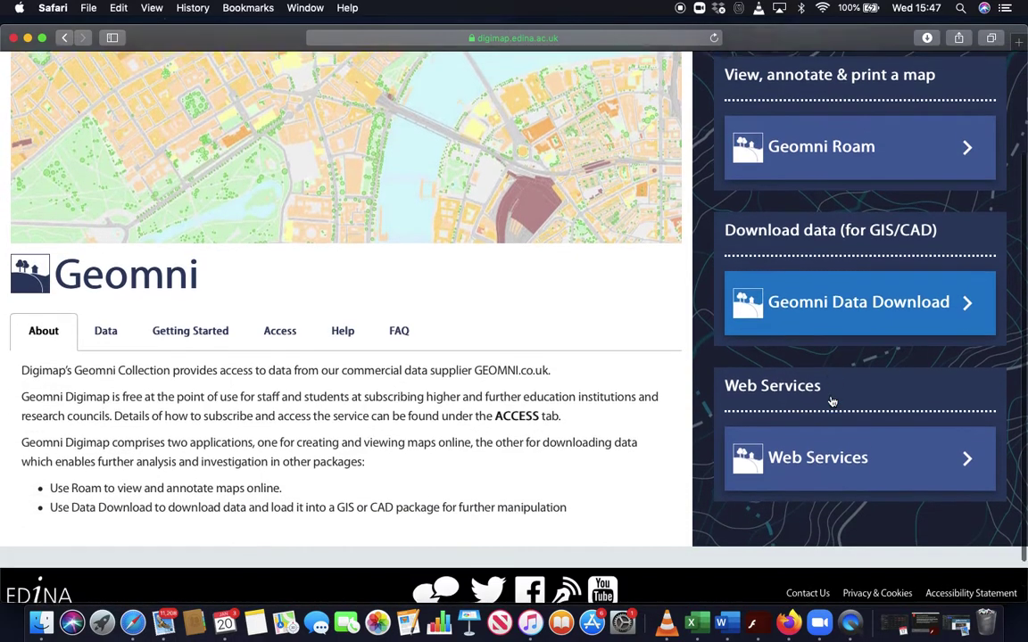
scroll(829, 443, "up", 3)
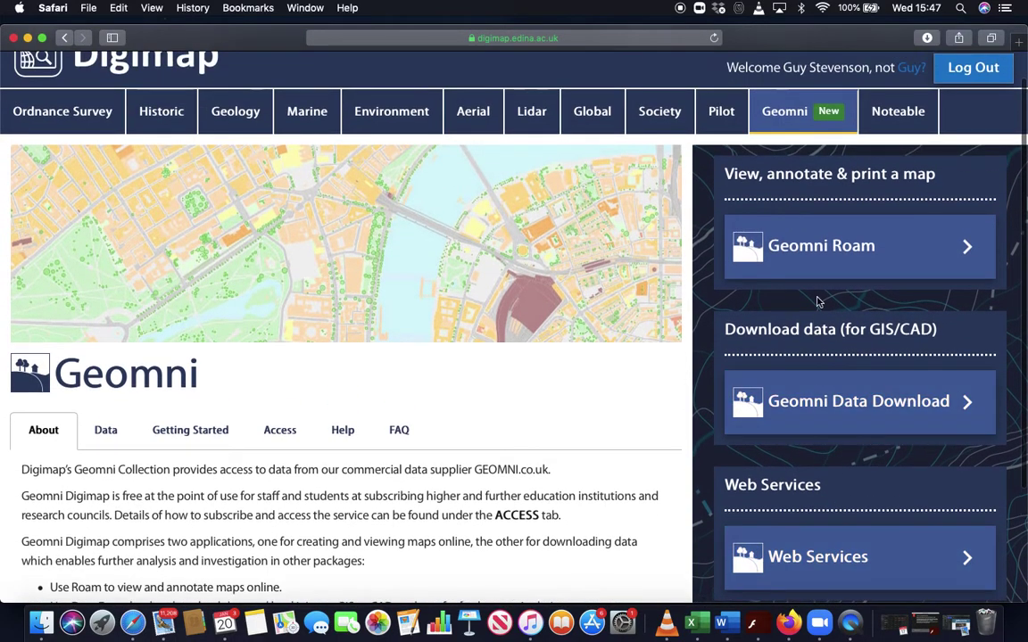
Launch Geomni Roam and display the basemaps available for the national view.
left_click(818, 260)
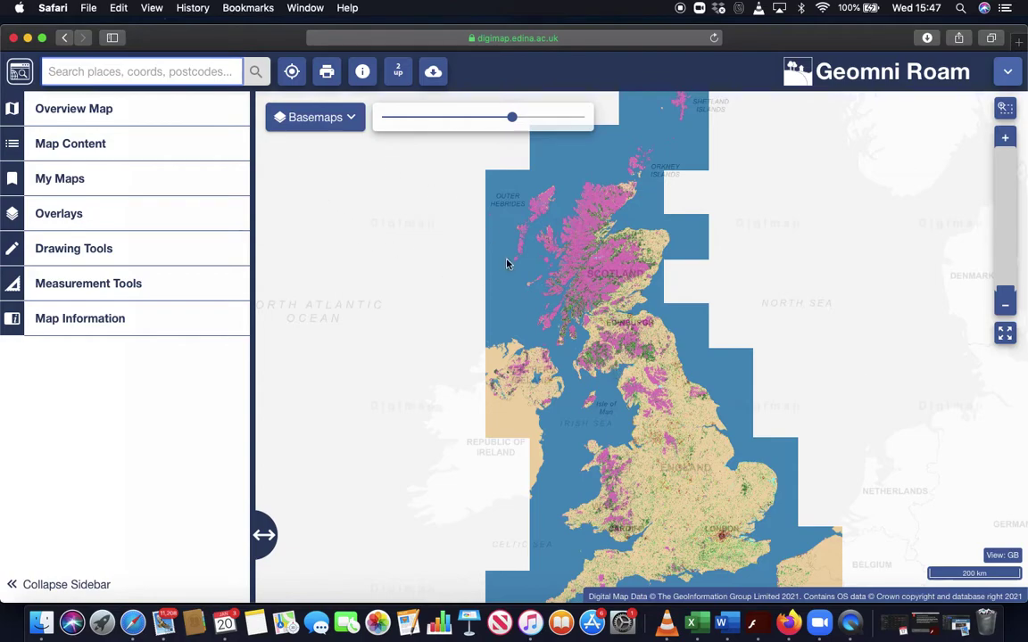
left_click(349, 117)
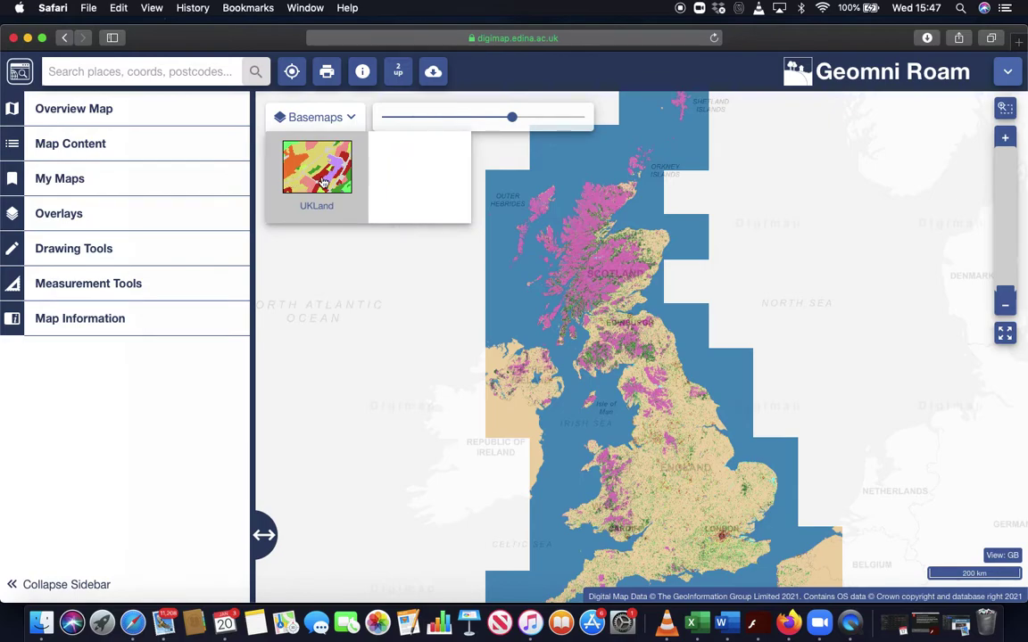
Show the map content legend and examine the UKLand land-use classes down to Retail parks.
left_click(64, 146)
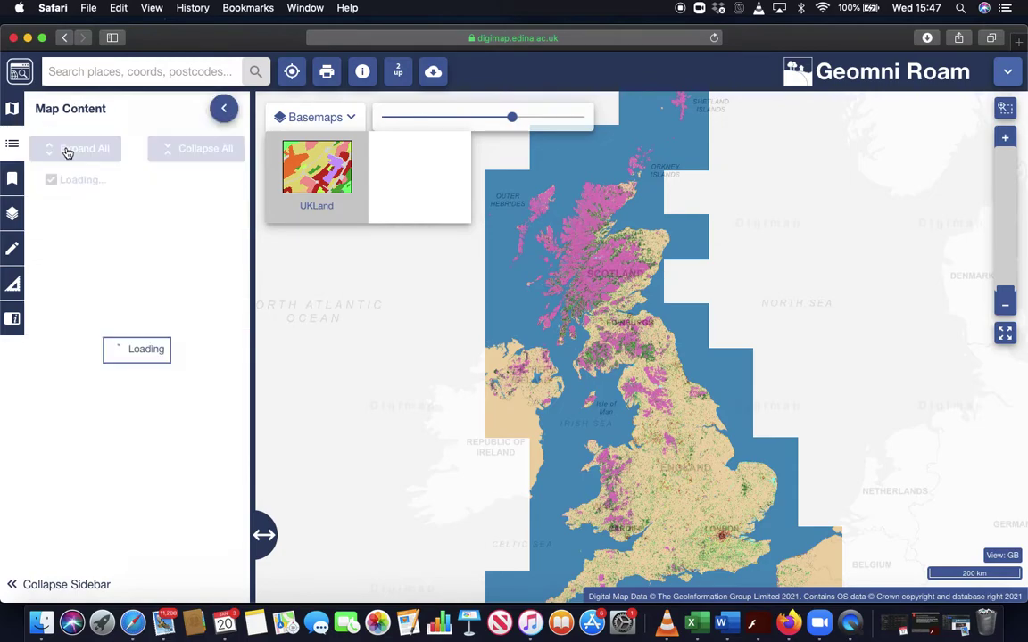
scroll(131, 378, "down", 10)
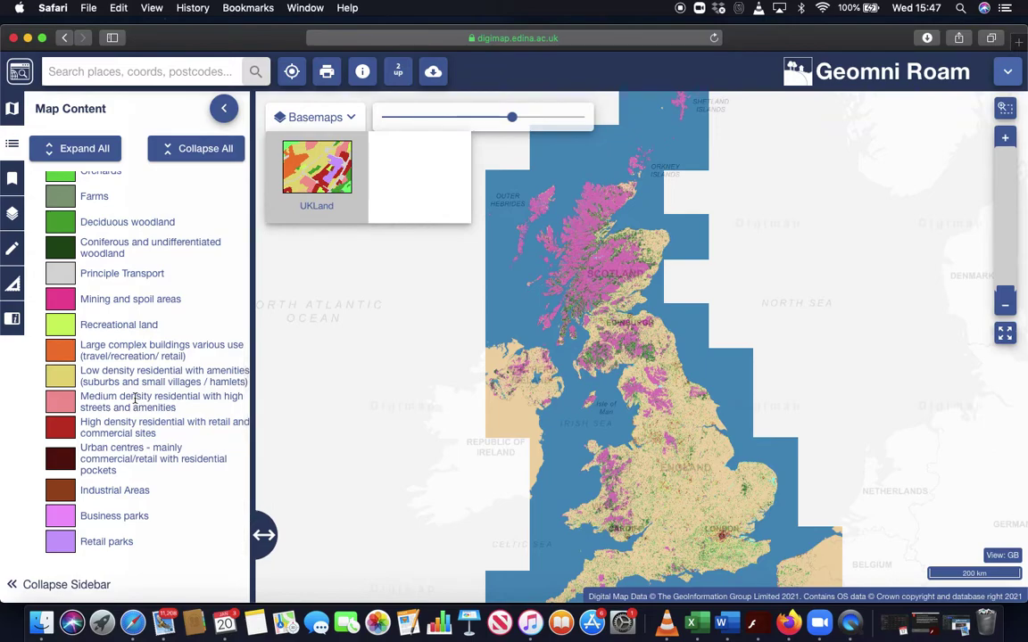
scroll(135, 399, "up", 3)
scroll(136, 398, "down", 3)
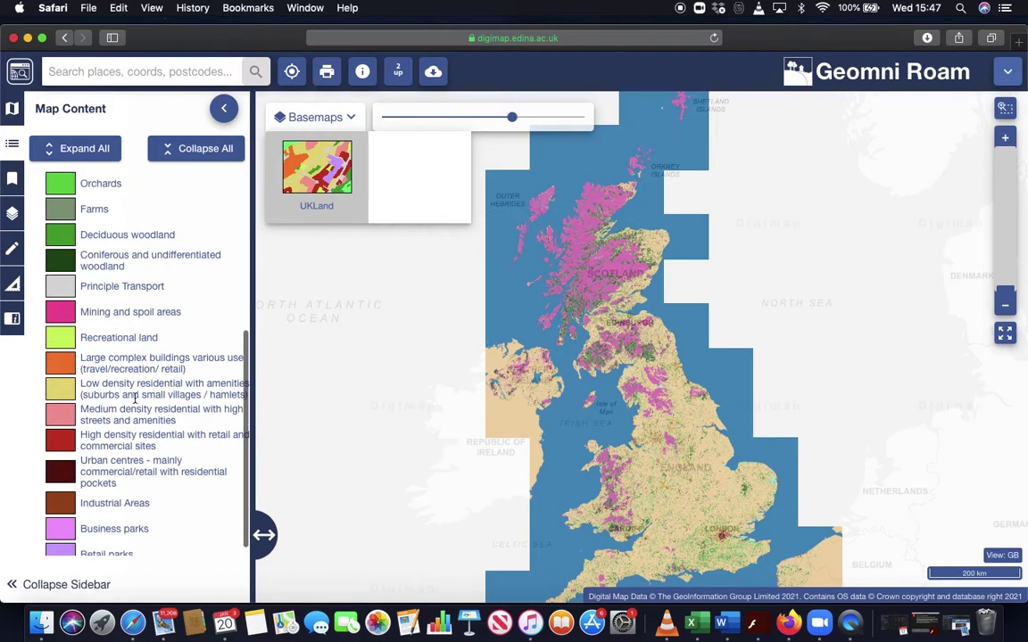
scroll(135, 399, "up", 3)
scroll(135, 399, "down", 3)
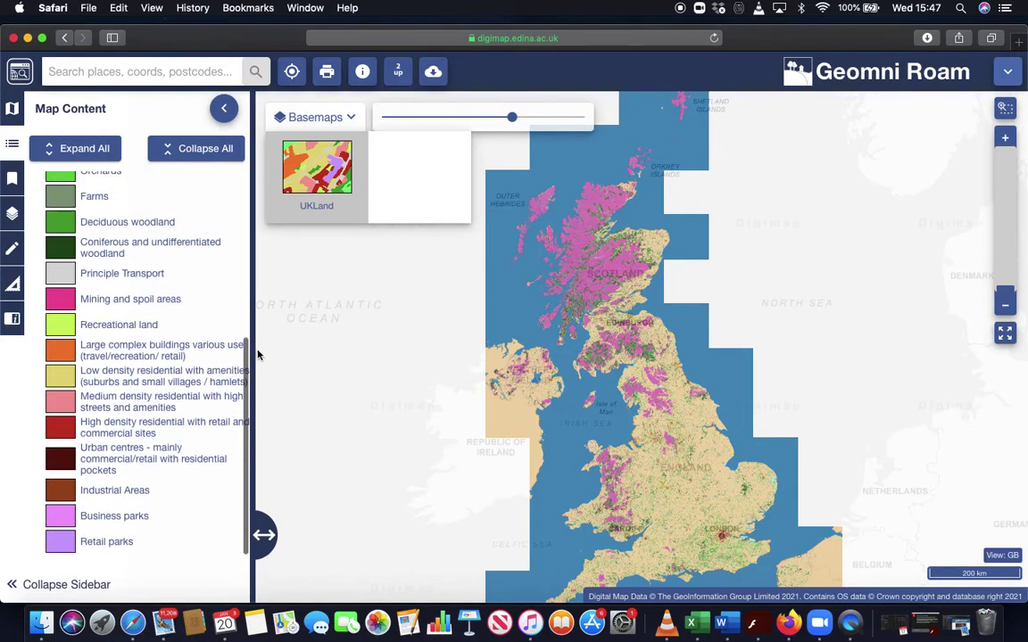
Search for "newcastle", go to Newcastle upon Tyne from the place results and close the results list.
left_click(138, 78)
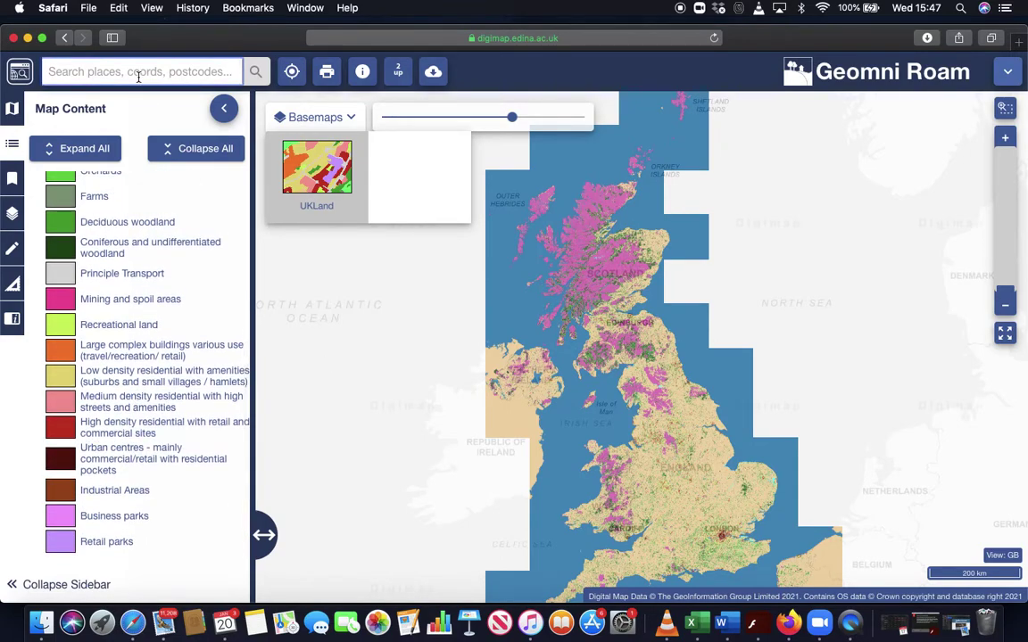
type("new")
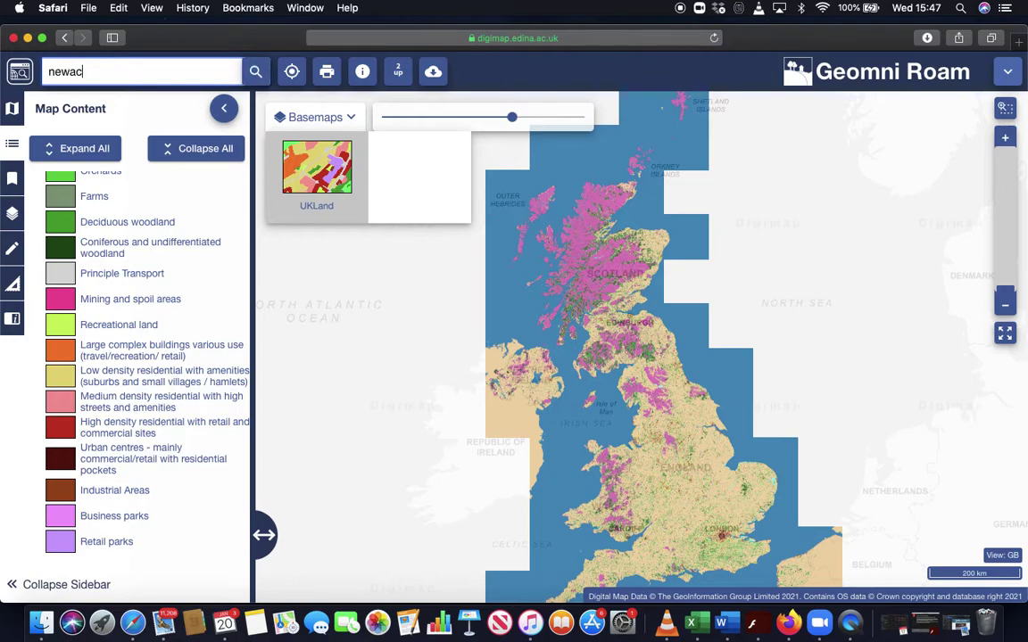
type("ac")
key("BackSpace")
type("cast")
left_click(256, 72)
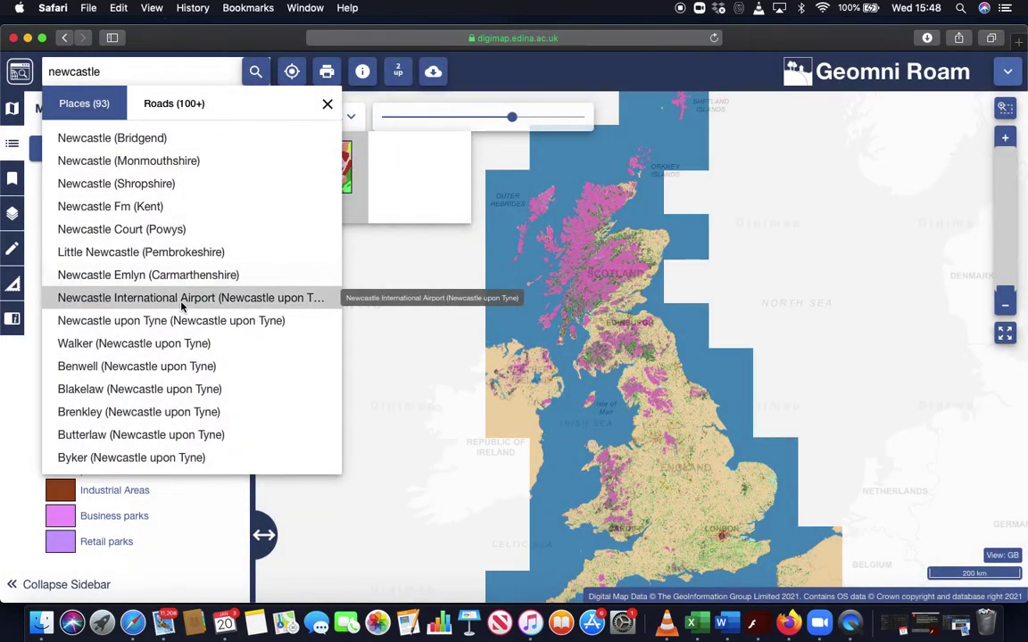
left_click(315, 302)
left_click(268, 320)
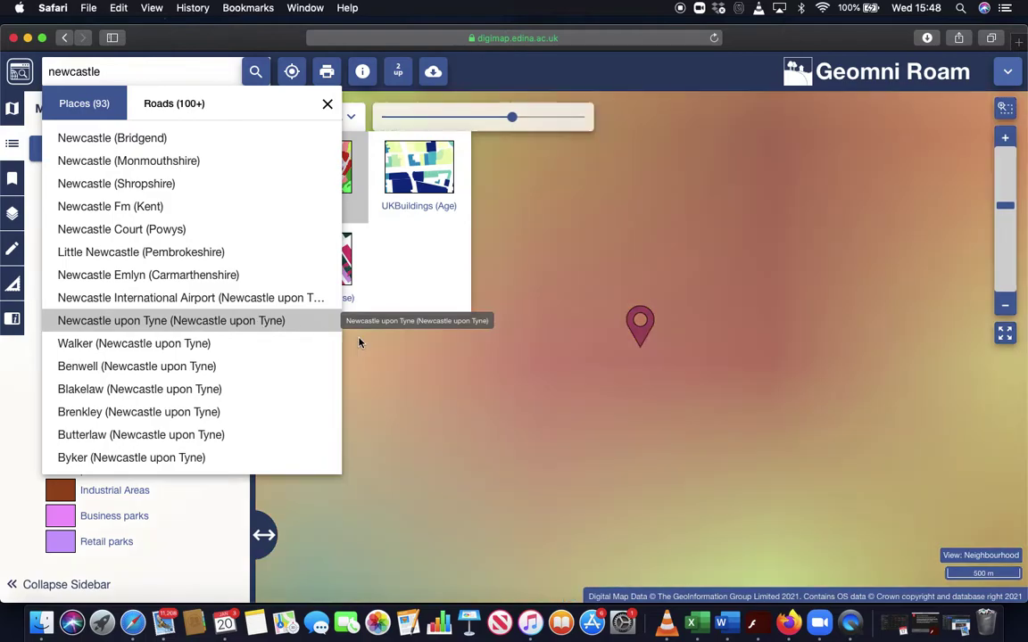
left_click(326, 104)
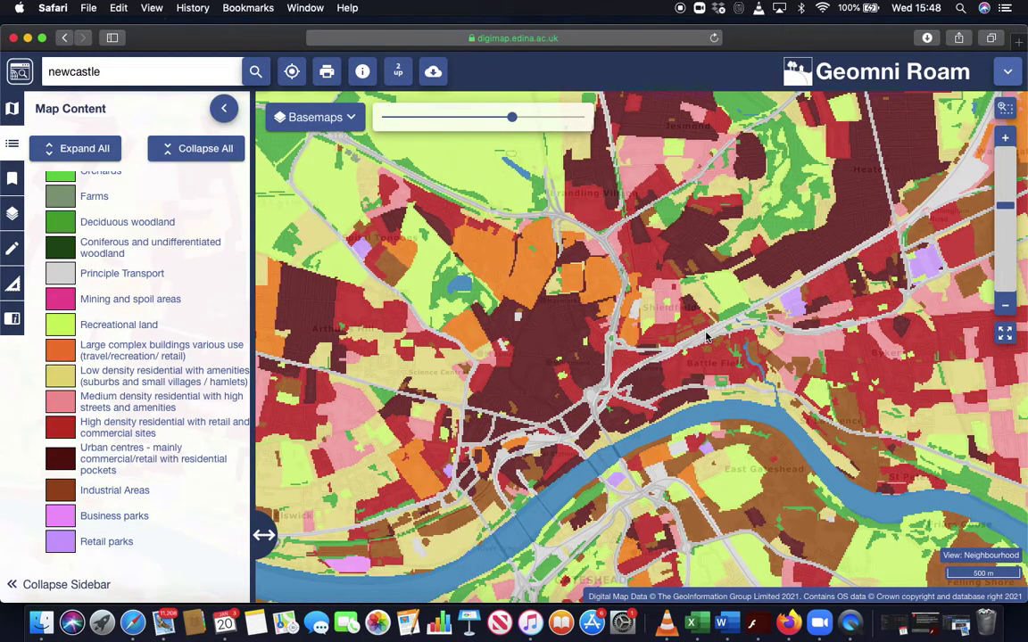
Switch the basemap around central Newcastle from UKLand to UKBuildings (Age) and close the basemap list.
left_click_drag(567, 332, 604, 334)
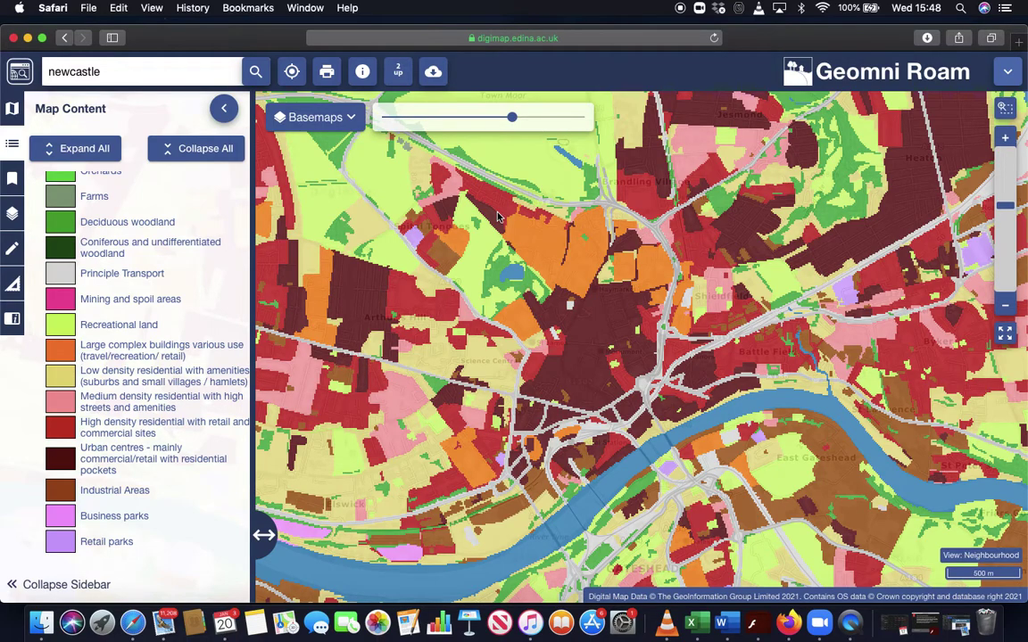
left_click_drag(498, 216, 535, 248)
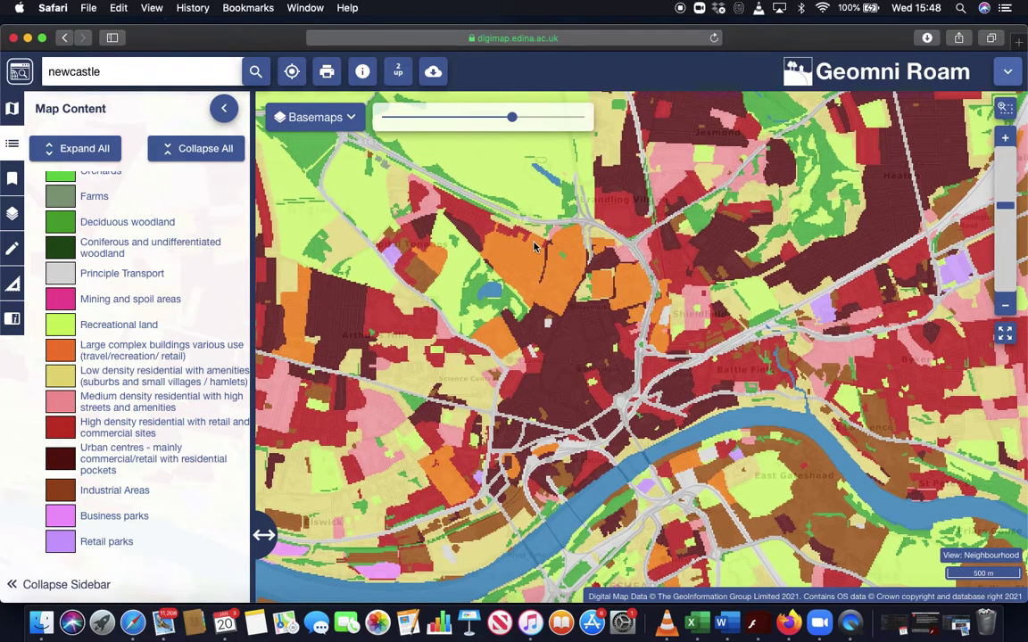
left_click(354, 118)
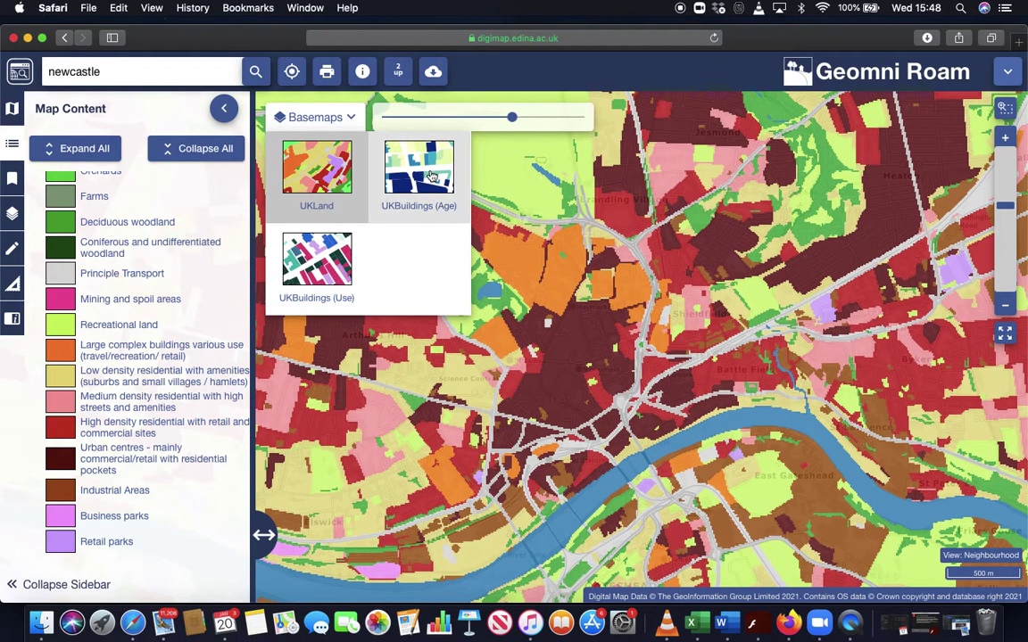
left_click(389, 161)
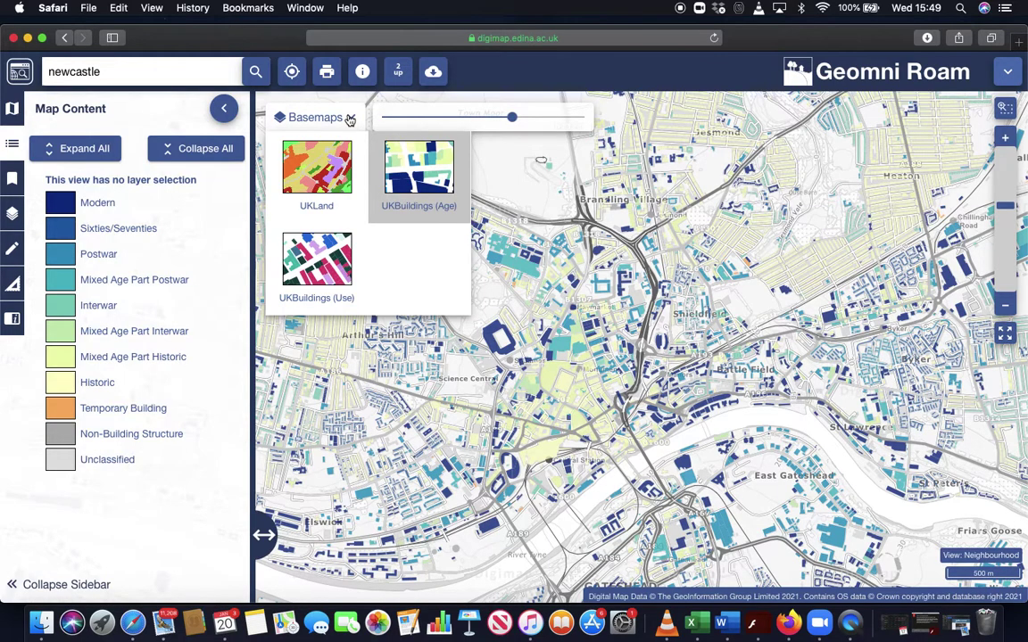
left_click(349, 119)
Turn on the feature information tool, query the large city-centre building just southwest of Monument, and close its details.
left_click_drag(740, 392, 736, 285)
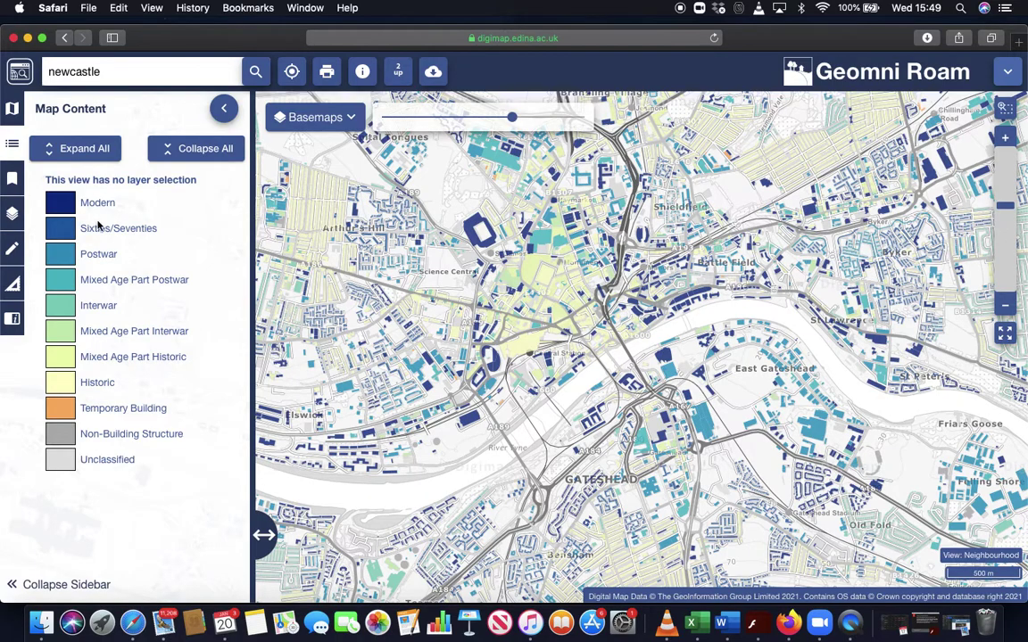
left_click_drag(664, 277, 692, 279)
scroll(886, 198, "up", 2)
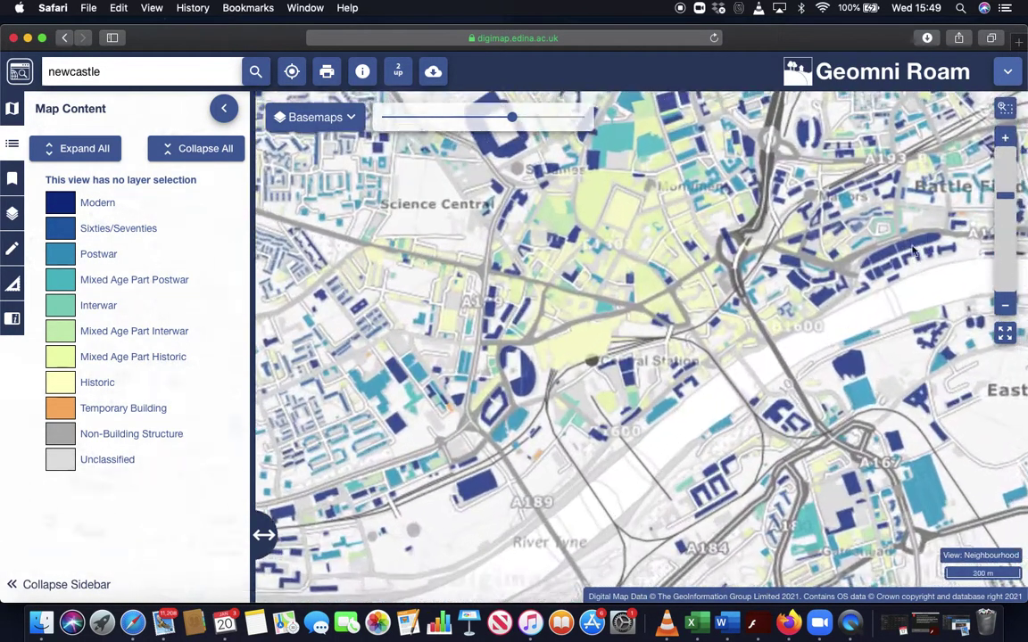
left_click_drag(788, 272, 705, 362)
left_click_drag(630, 272, 649, 273)
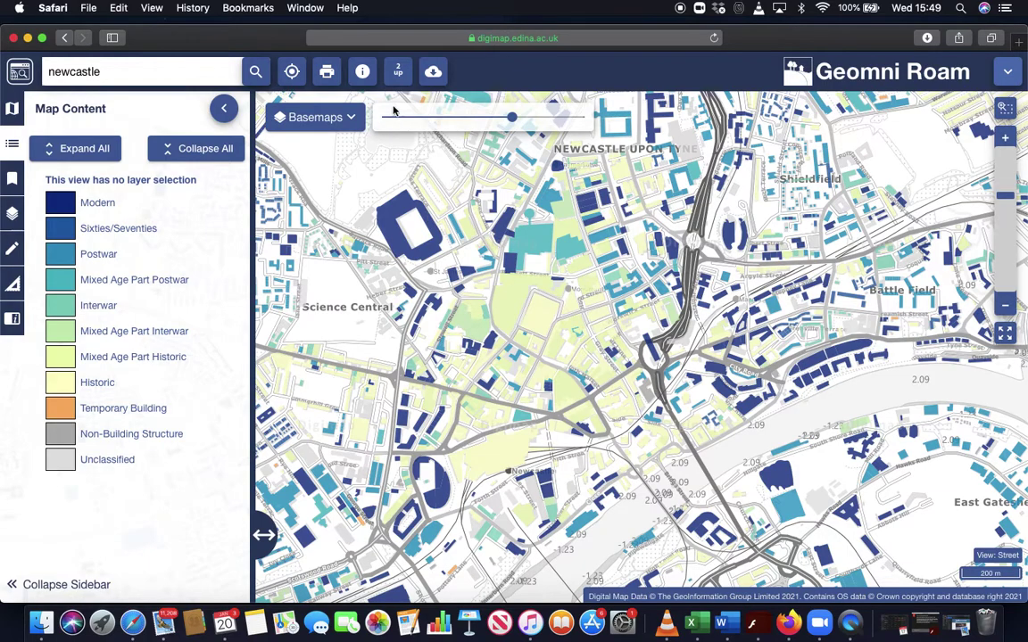
left_click(362, 74)
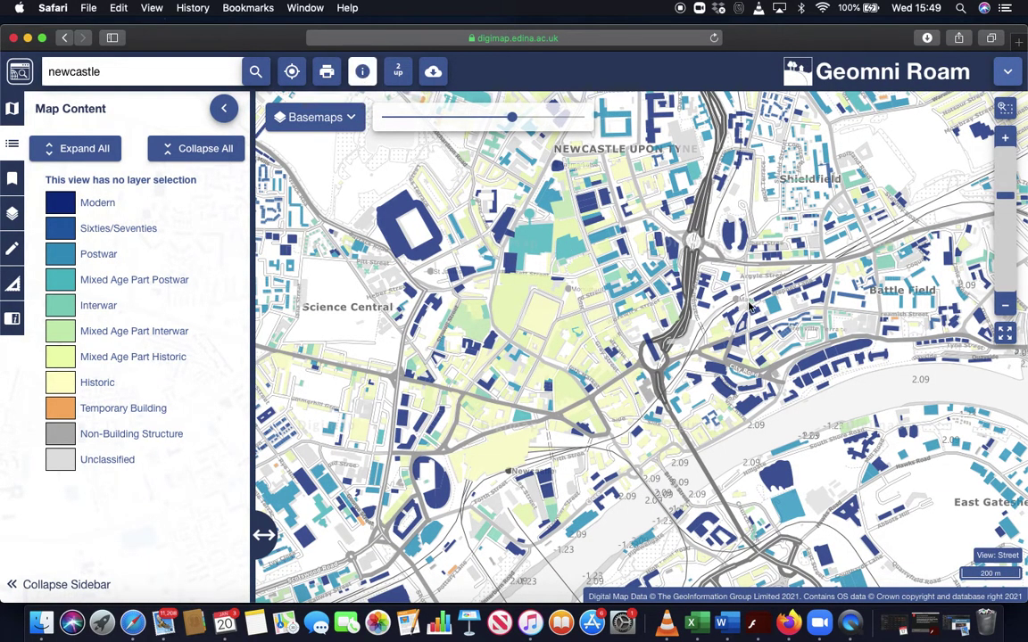
left_click_drag(522, 272, 553, 241)
left_click(579, 278)
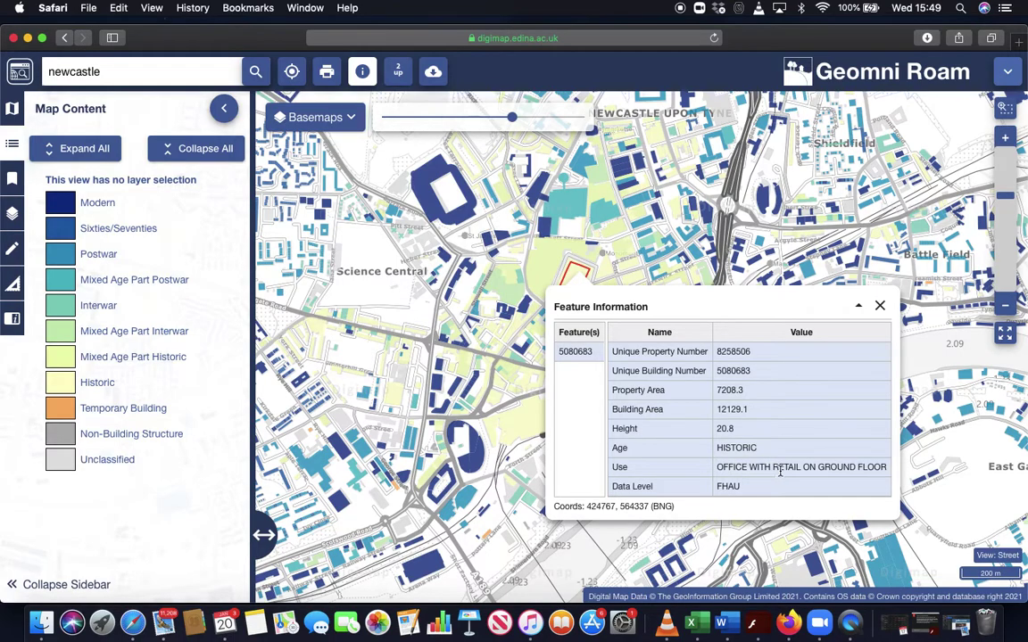
left_click(879, 305)
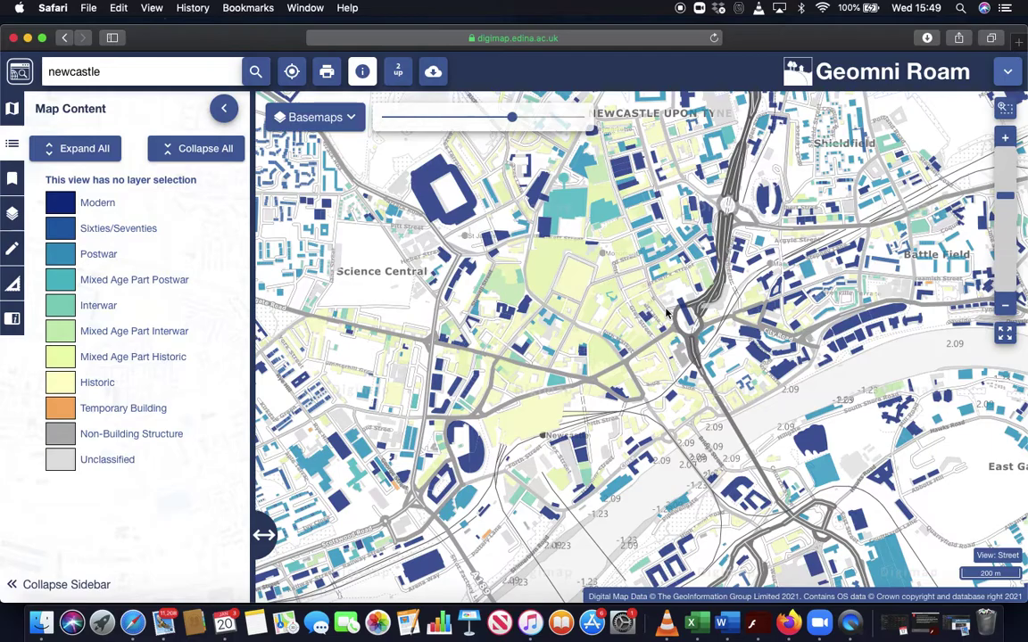
Examine the building-age pattern across Newcastle, Gateshead and the surrounding Tyneside area at city, district and local scales.
left_click(1007, 305)
left_click(1007, 305)
left_click(1007, 305)
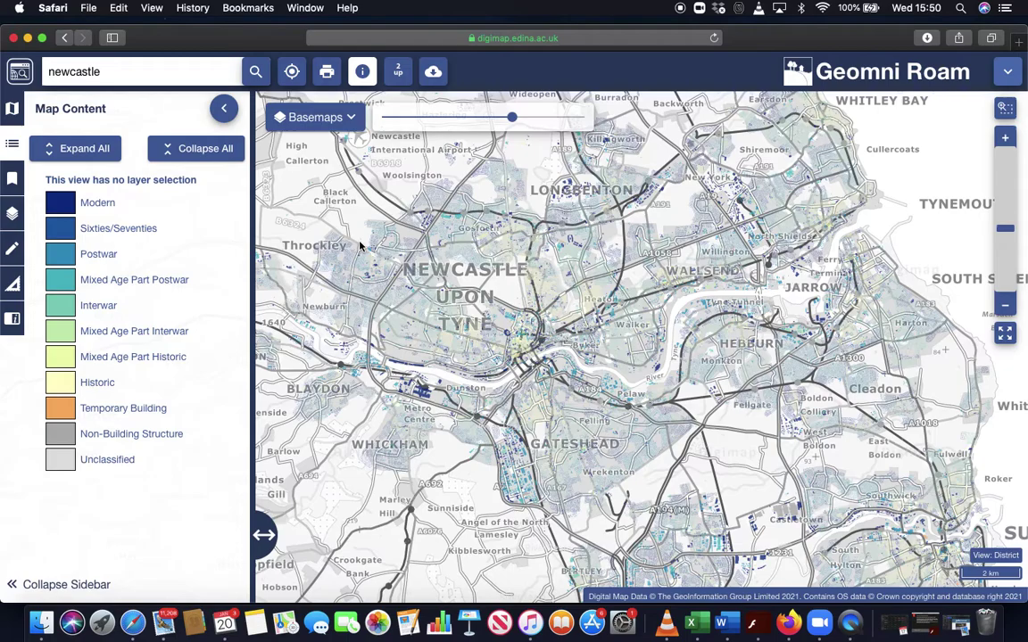
left_click_drag(521, 304, 508, 202)
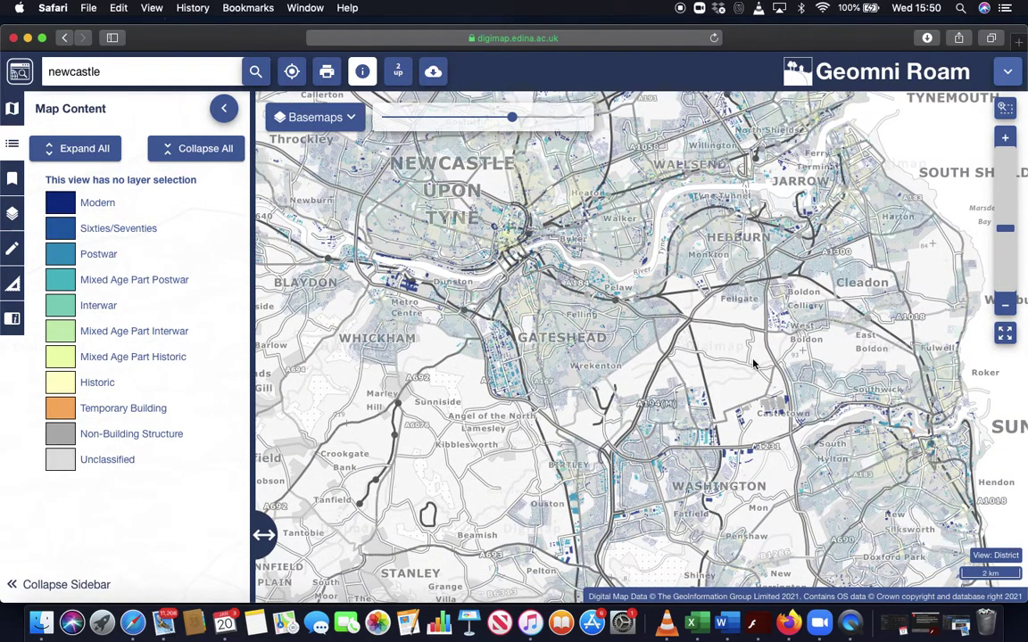
left_click(1004, 302)
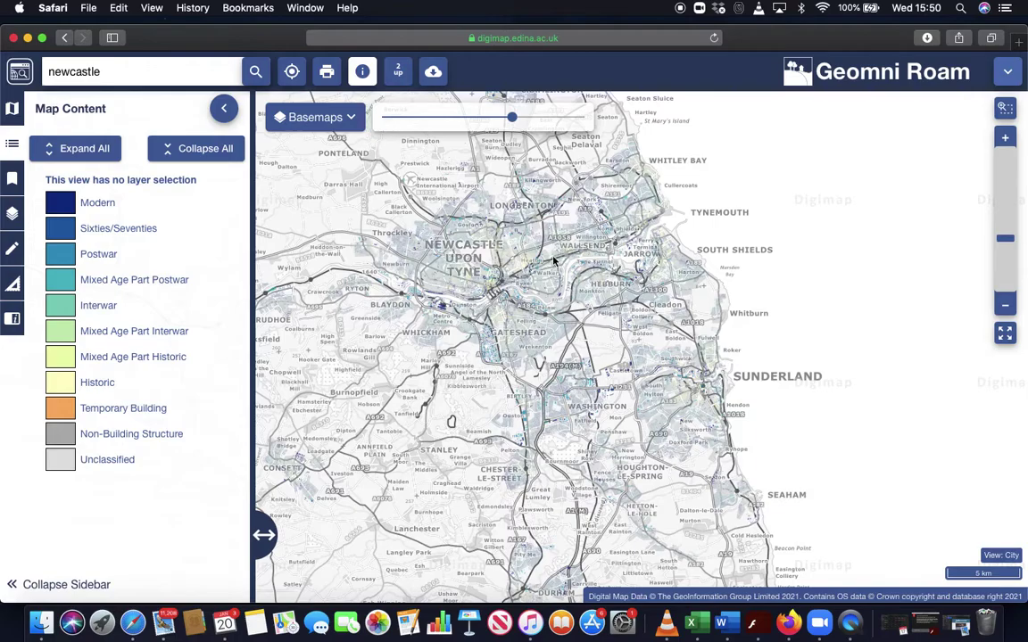
left_click(1004, 137)
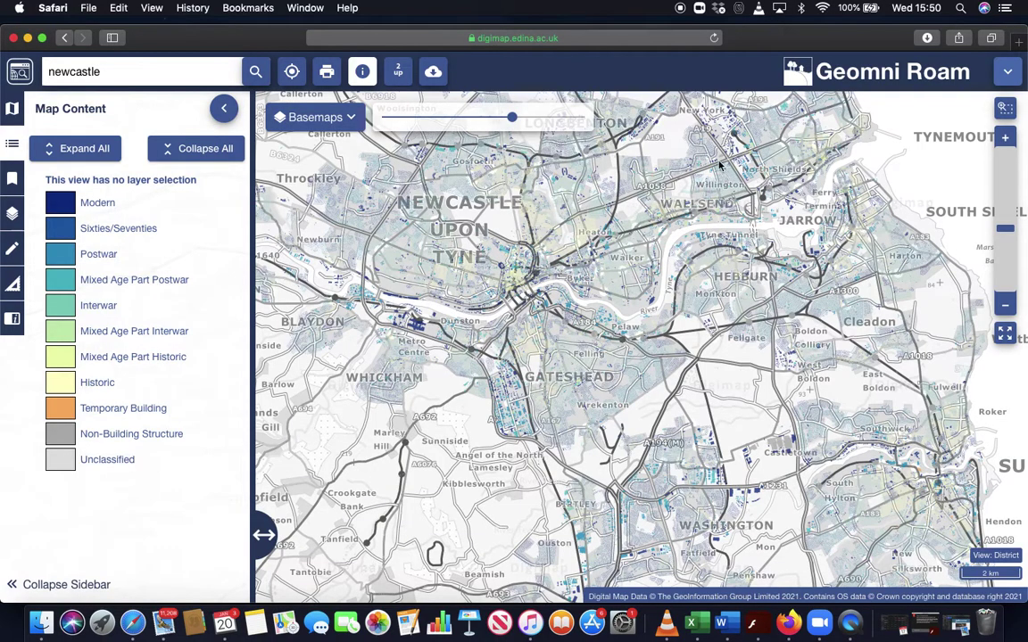
scroll(720, 165, "up", 2)
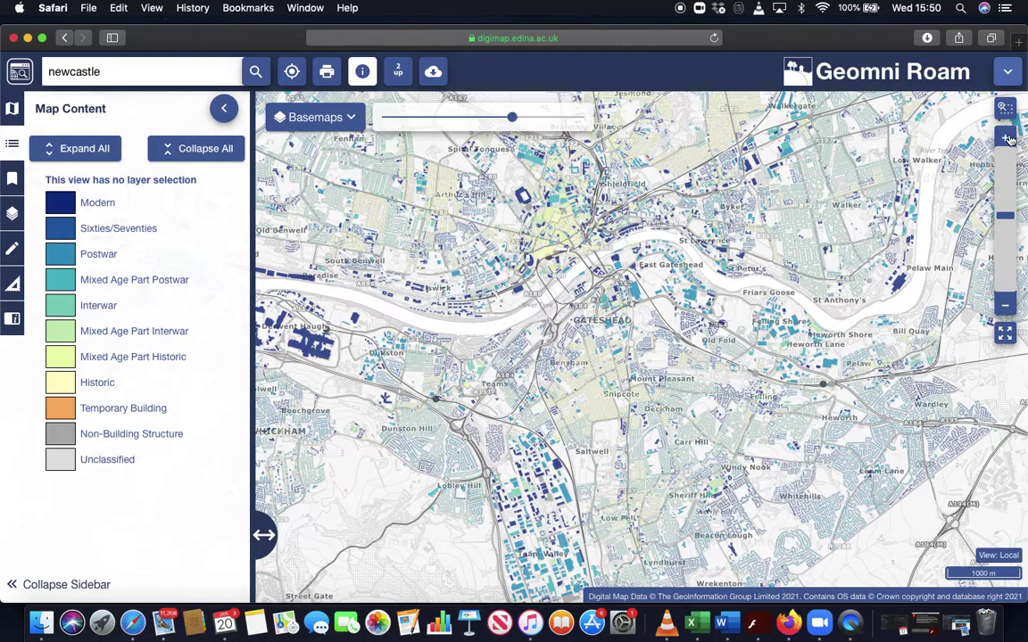
Switch the basemap around central Newcastle and Gateshead to UKBuildings (Use) and close the basemap list.
left_click(1005, 137)
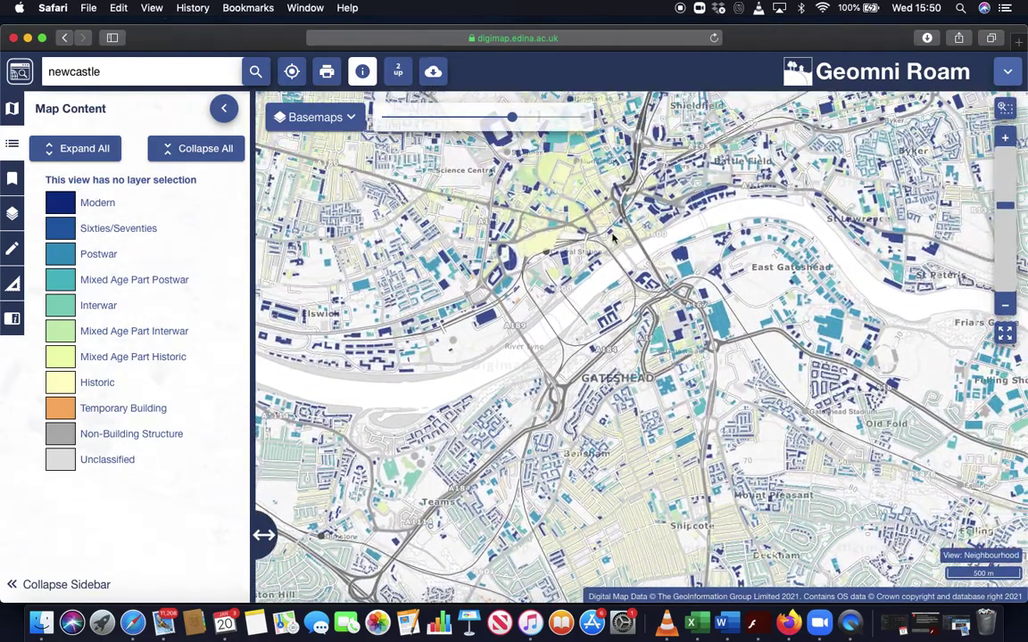
left_click(317, 117)
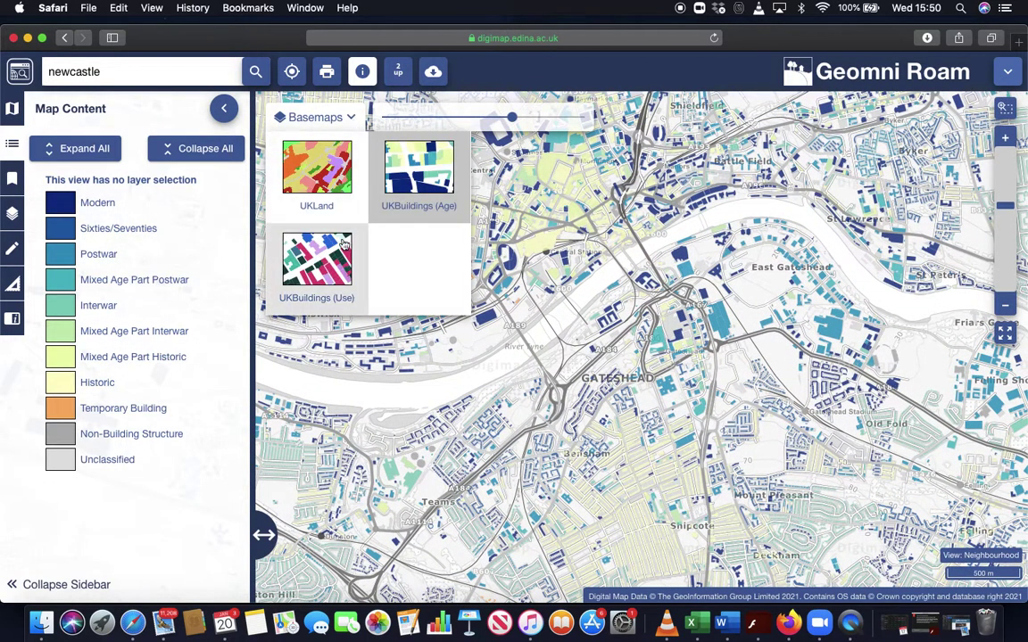
left_click(316, 272)
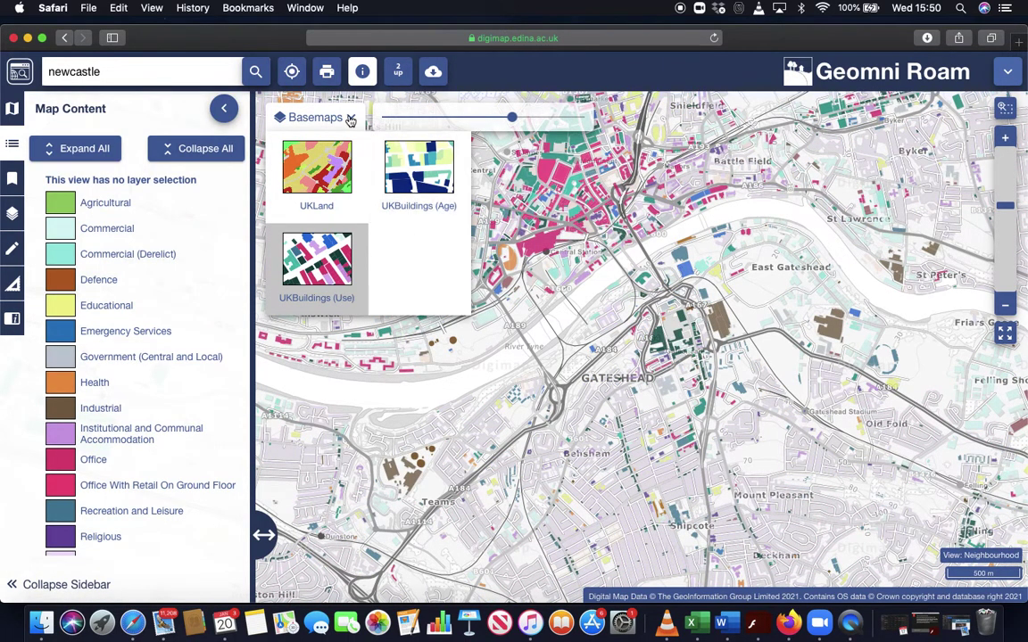
left_click(316, 119)
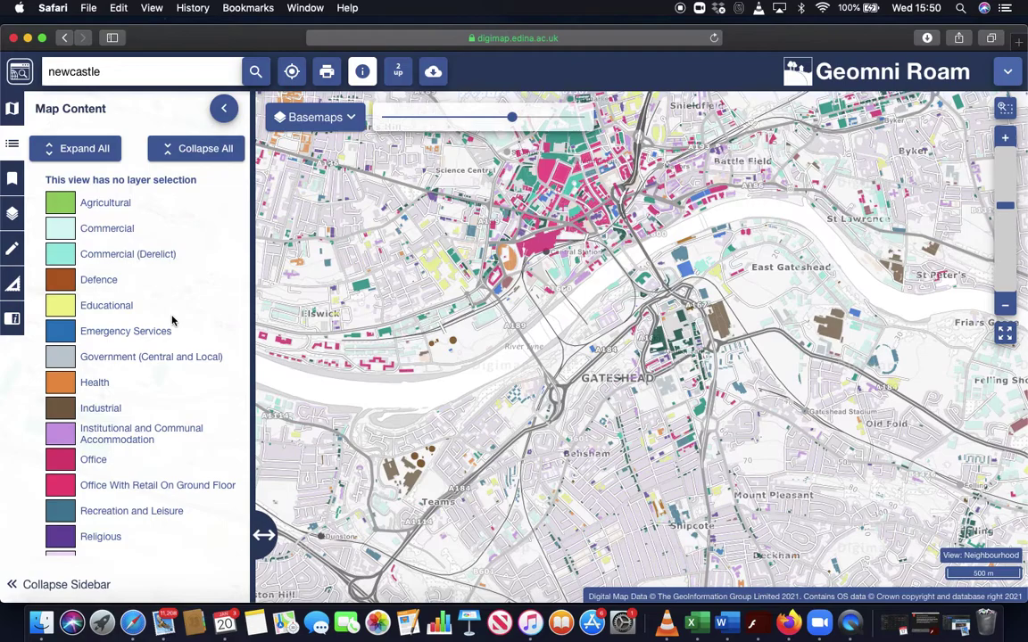
Review the full building-use legend, from Agricultural to Utilities.
scroll(173, 319, "down", 5)
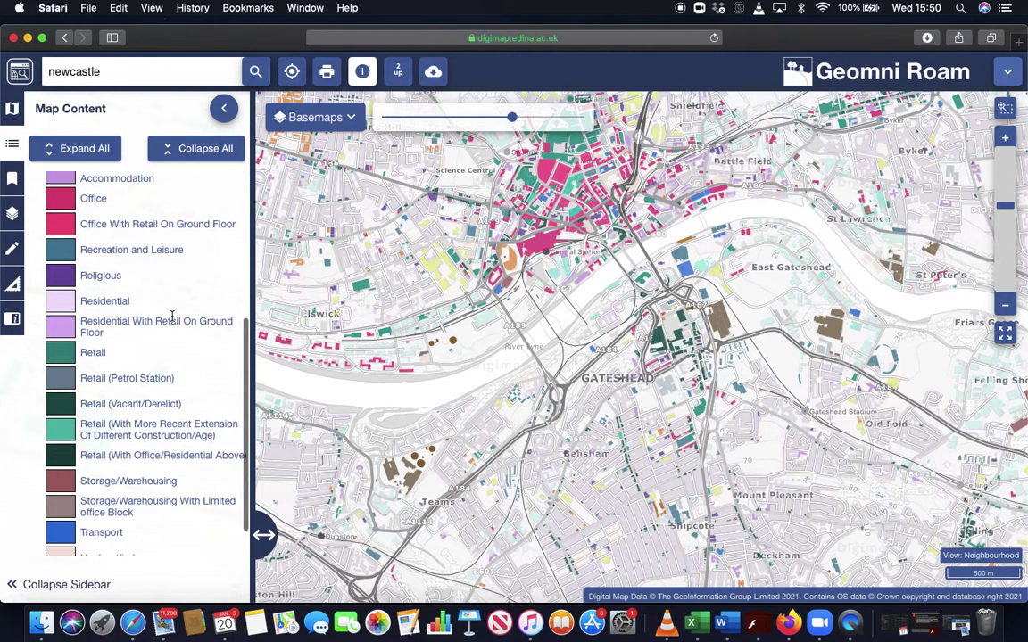
scroll(173, 317, "down", 2)
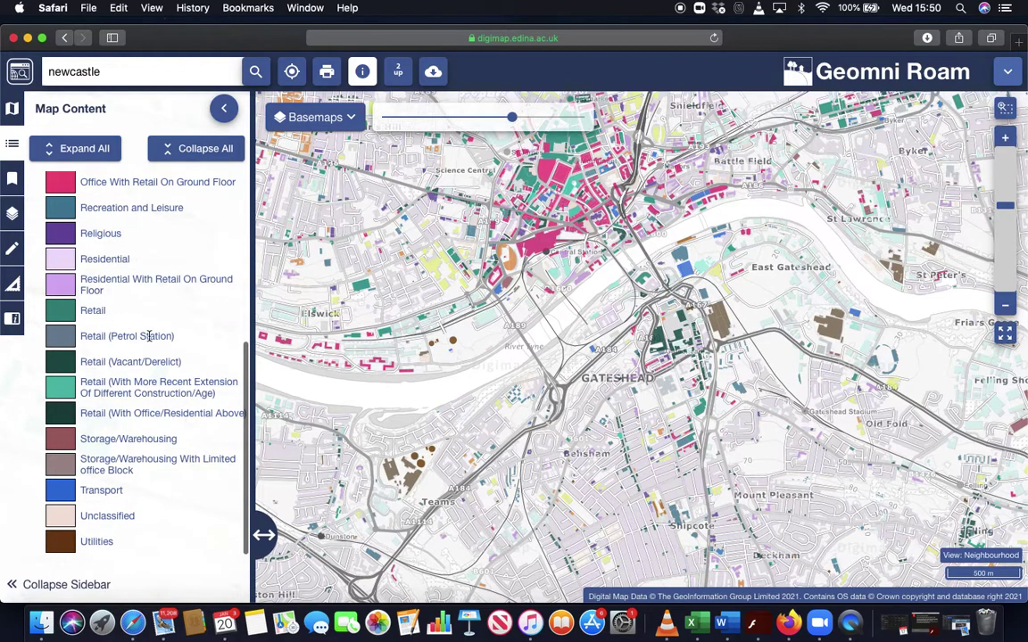
scroll(143, 313, "up", 7)
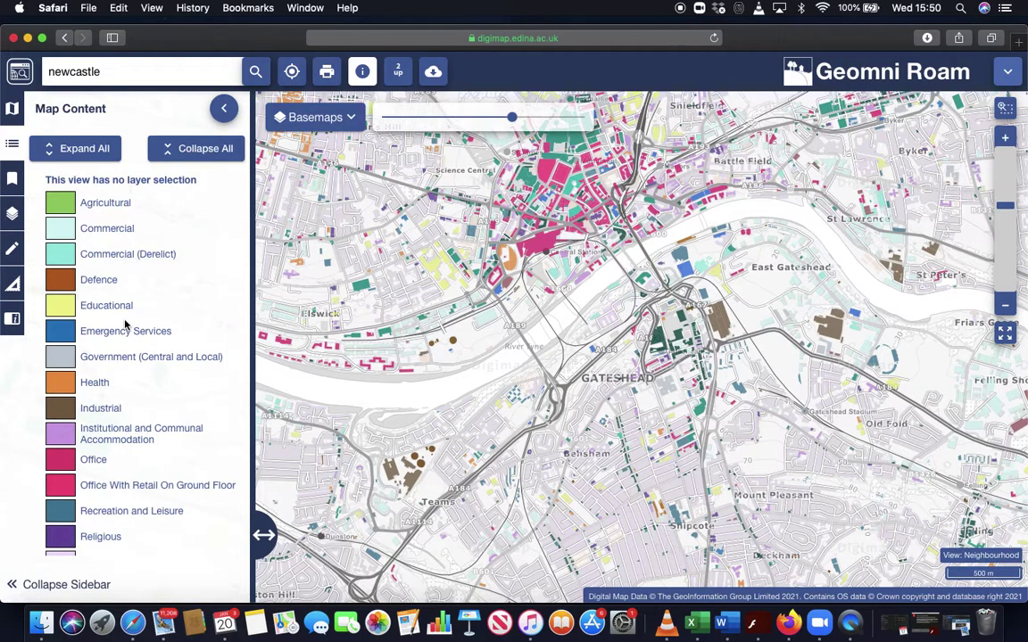
scroll(134, 339, "down", 5)
scroll(116, 428, "down", 3)
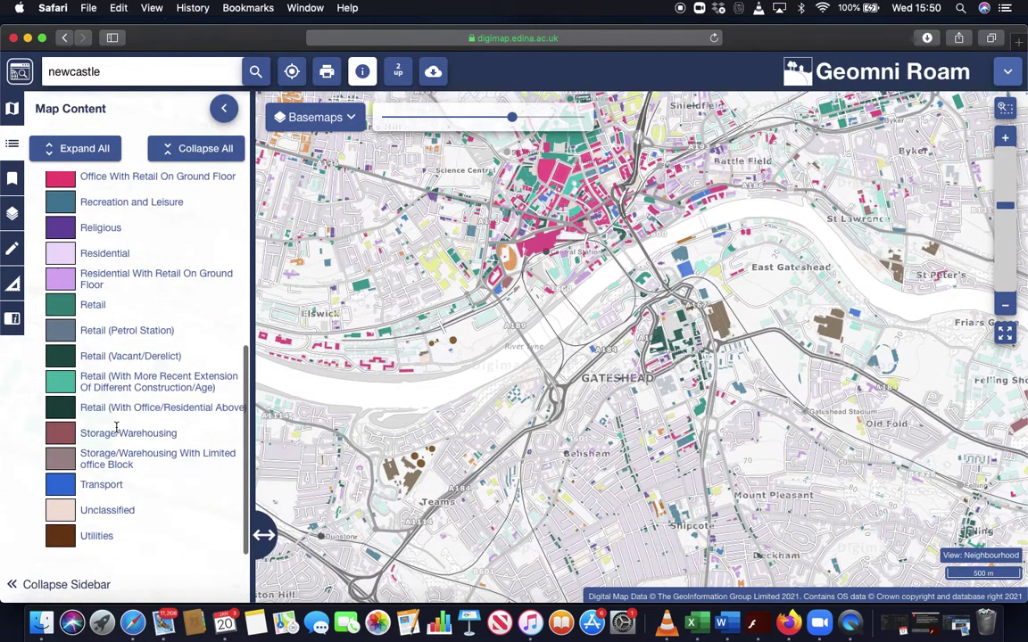
scroll(116, 428, "up", 6)
Query the educational building between Spital Tongues and the large health site in Newcastle, and close its feature details.
left_click_drag(635, 282, 591, 354)
left_click_drag(487, 263, 564, 348)
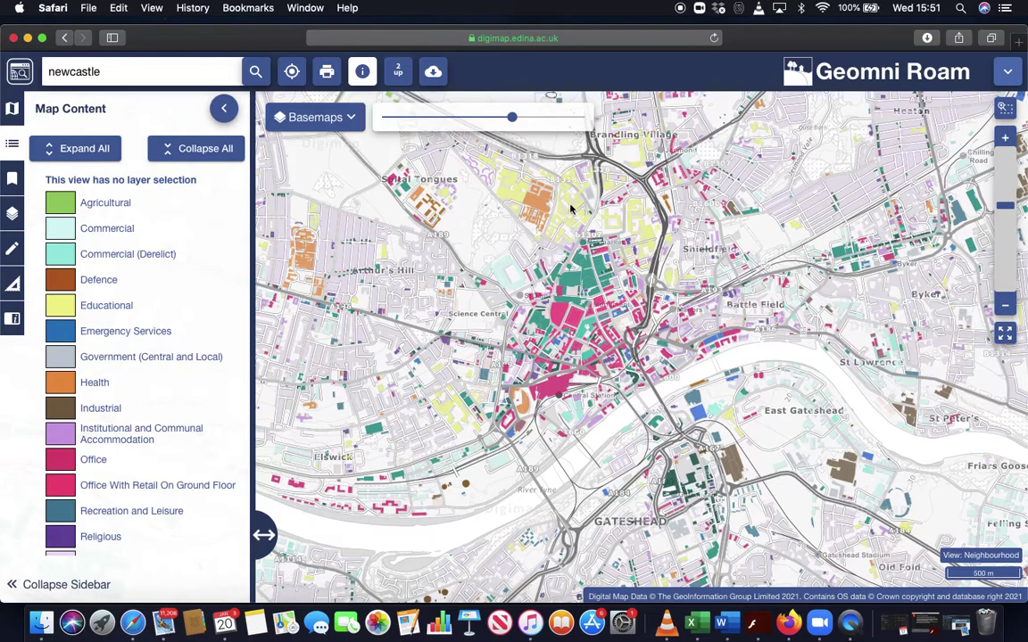
left_click(502, 188)
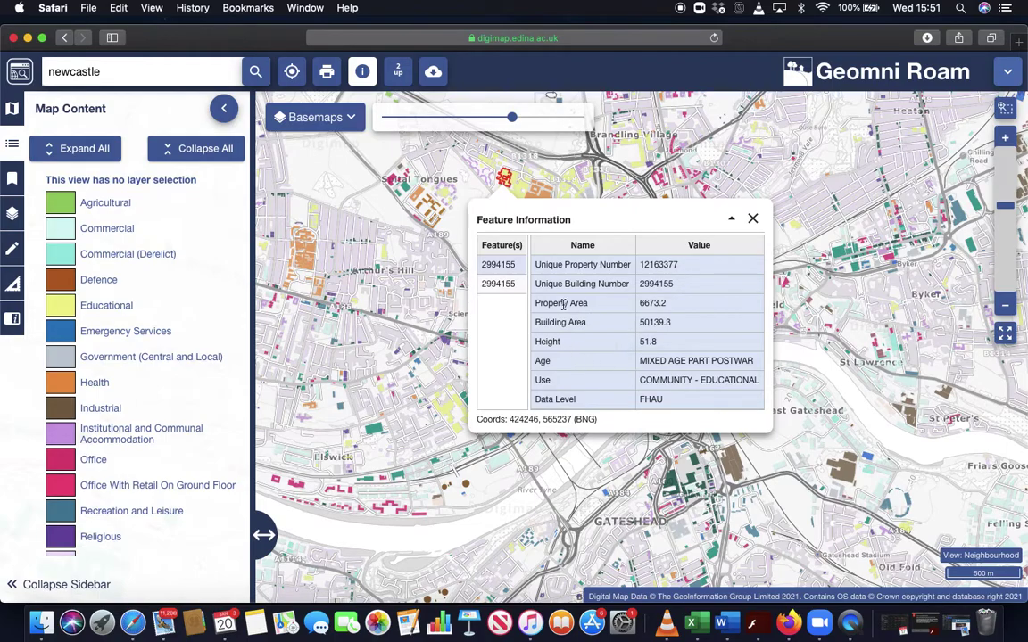
left_click(752, 218)
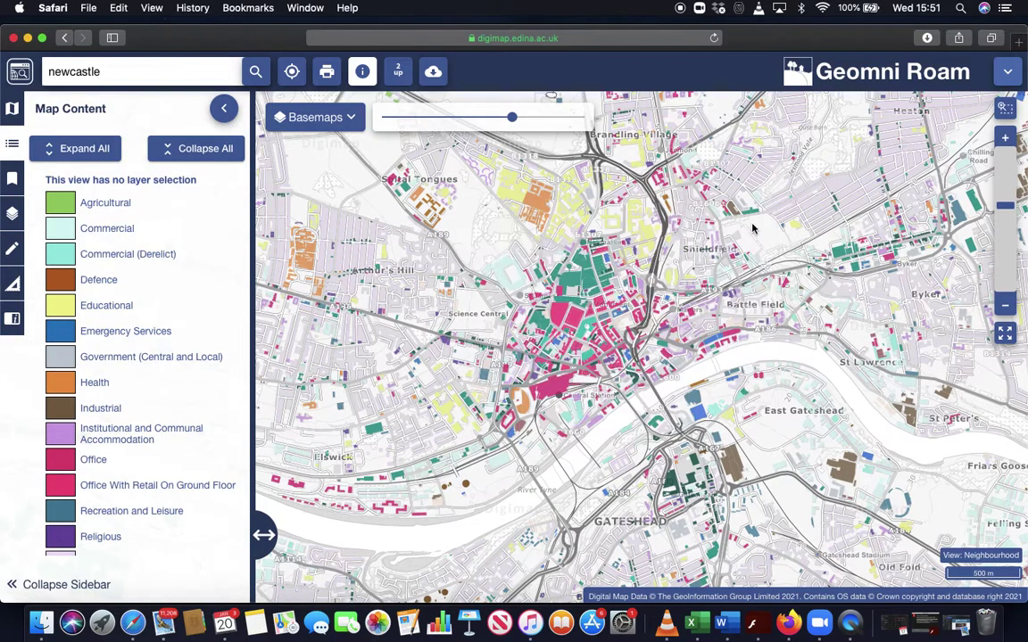
Search for "sw19", go to SW19 from the postcode results and close the results list.
left_click(202, 75)
key("BackSpace")
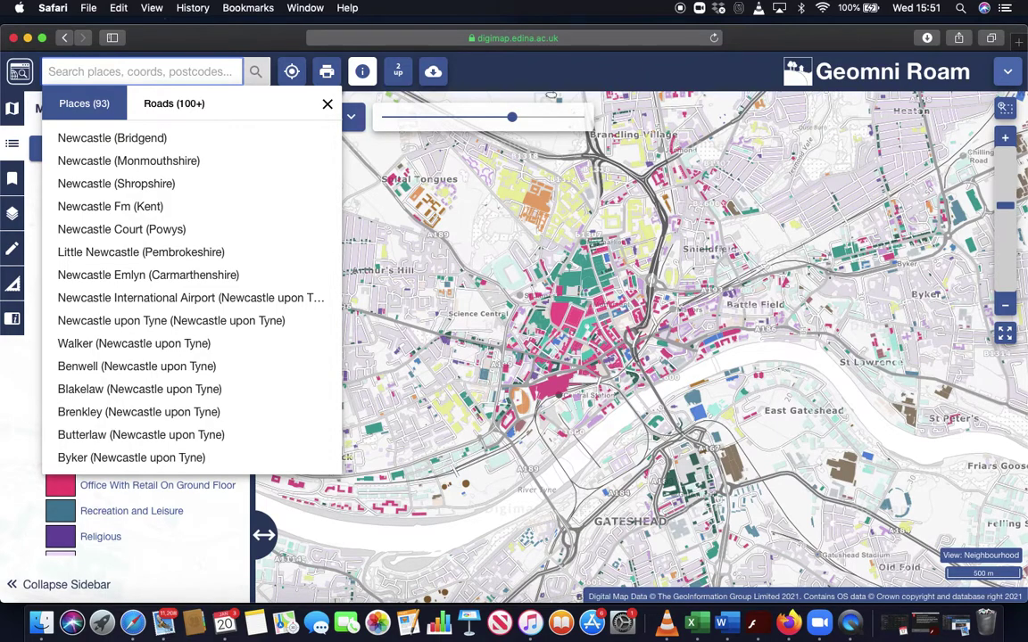
type("sw19")
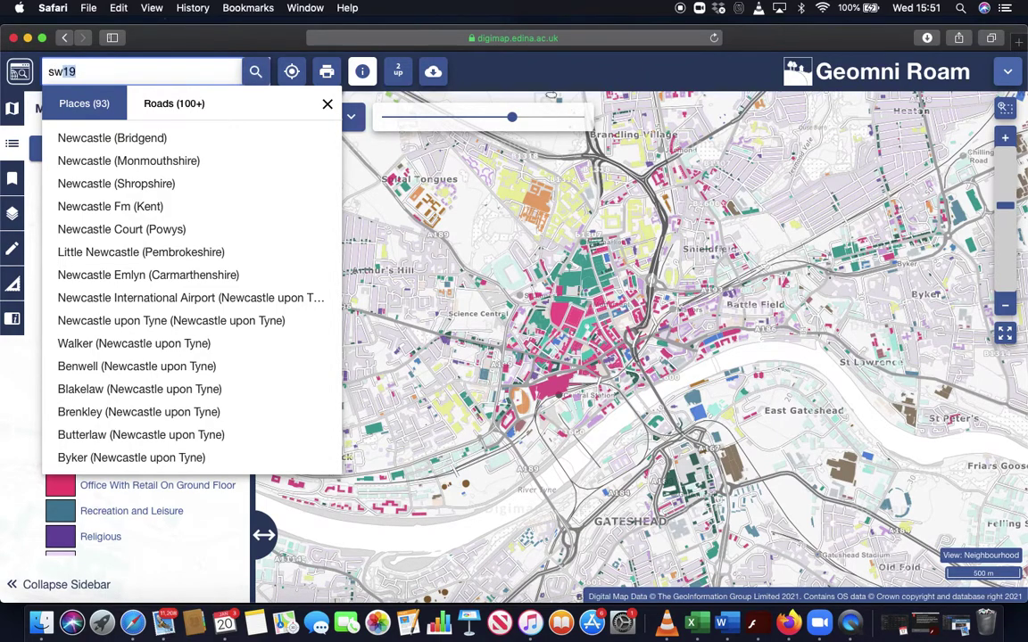
left_click(258, 72)
left_click(208, 103)
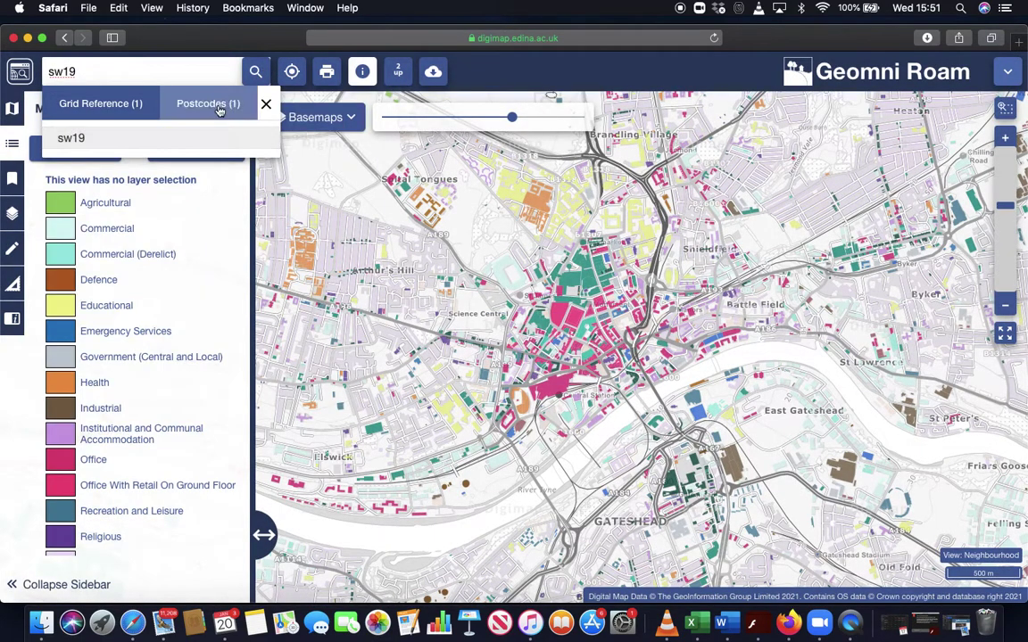
left_click(79, 139)
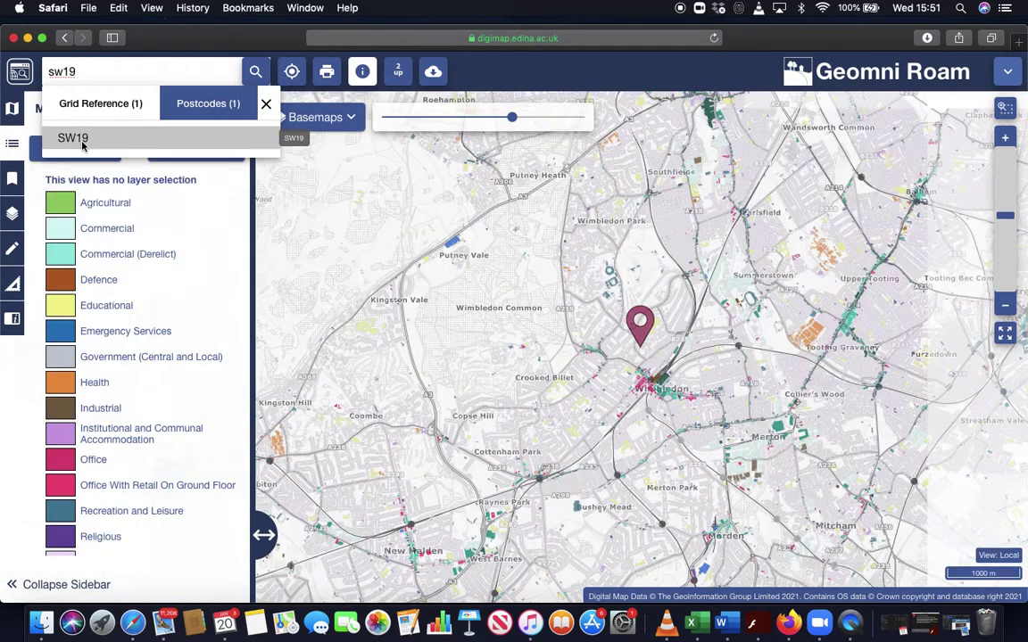
left_click(265, 105)
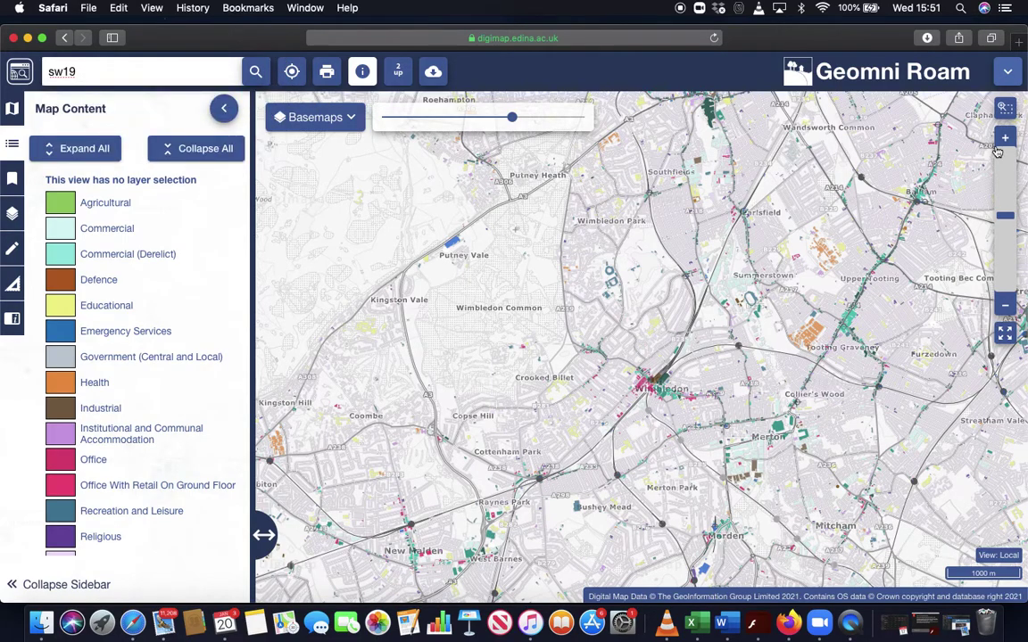
Switch the basemap around the Wimbledon tennis grounds west of Wimbledon Park Lake to Base (London).
key("plus")
left_click_drag(777, 114, 806, 180)
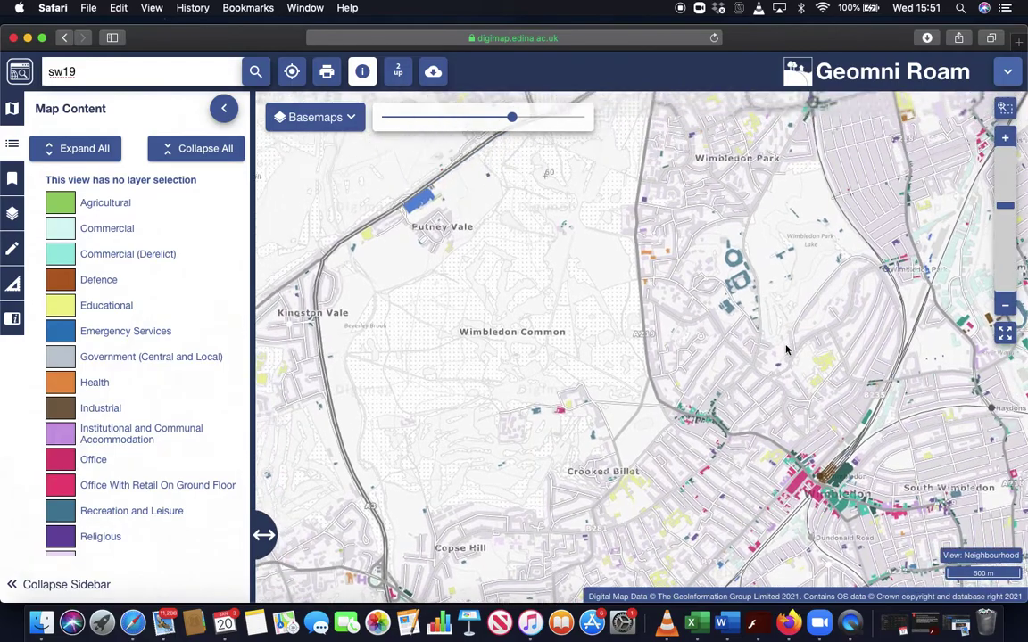
left_click(1004, 140)
left_click_drag(841, 258, 538, 333)
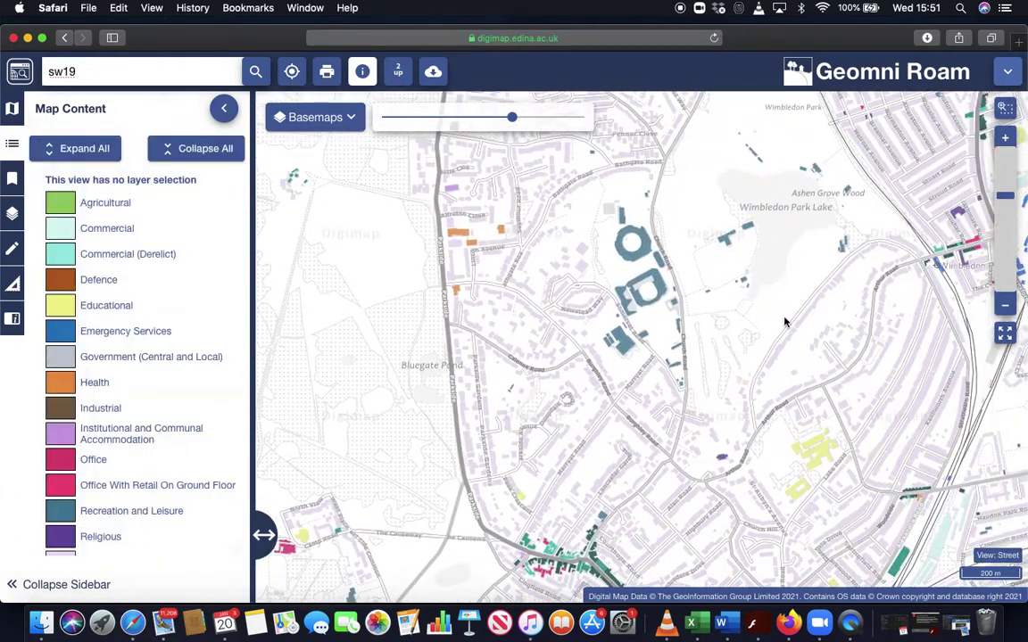
left_click(314, 111)
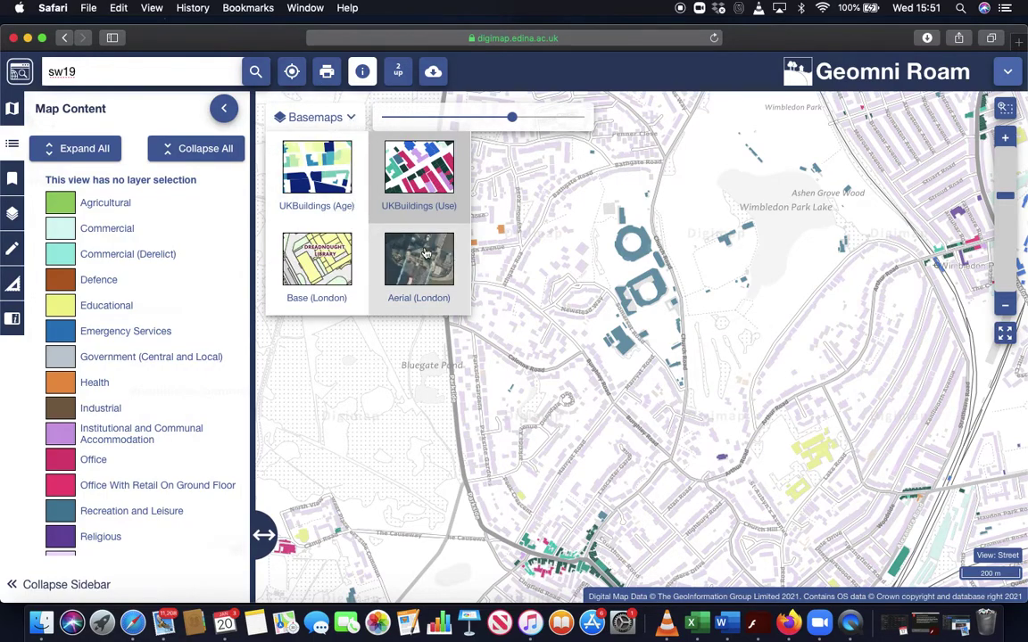
left_click(313, 254)
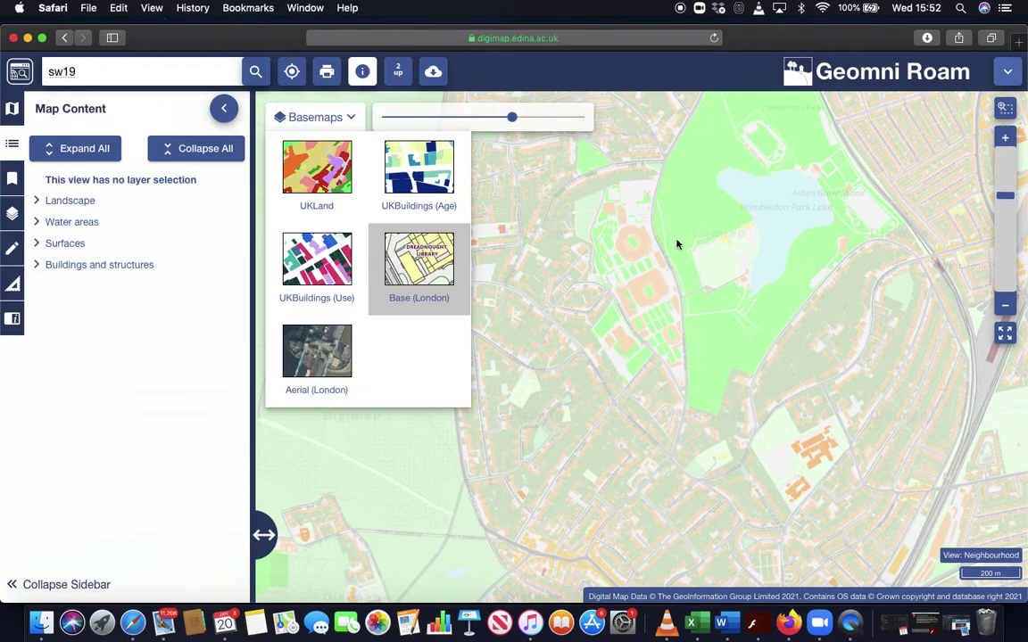
Switch the basemap over the All England Lawn Tennis and Croquet Club to Aerial (London) and close the basemap list.
scroll(794, 210, "up", 3)
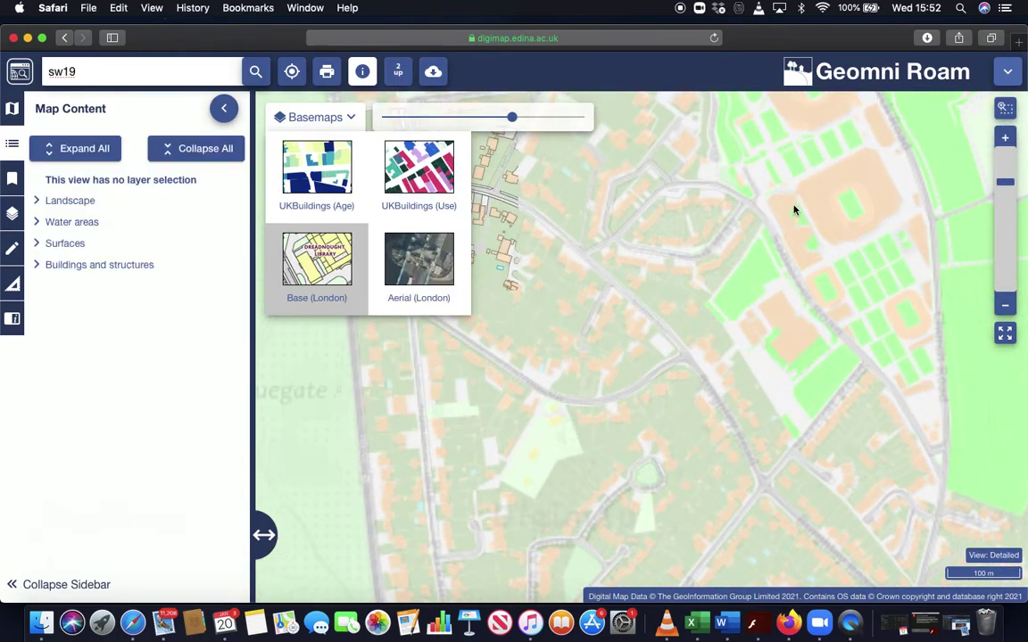
left_click_drag(794, 210, 623, 406)
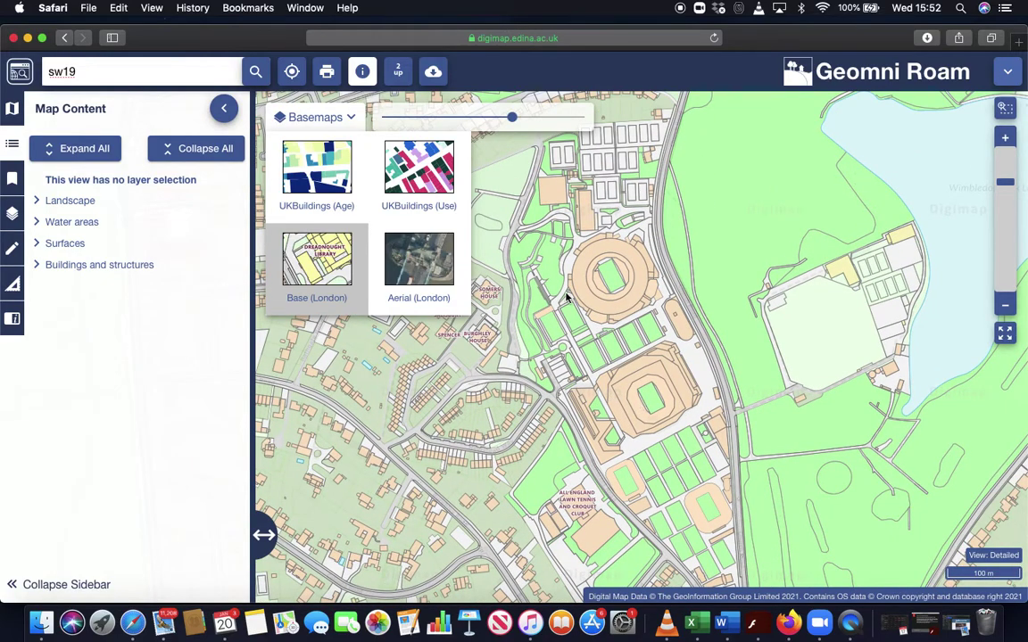
left_click(426, 260)
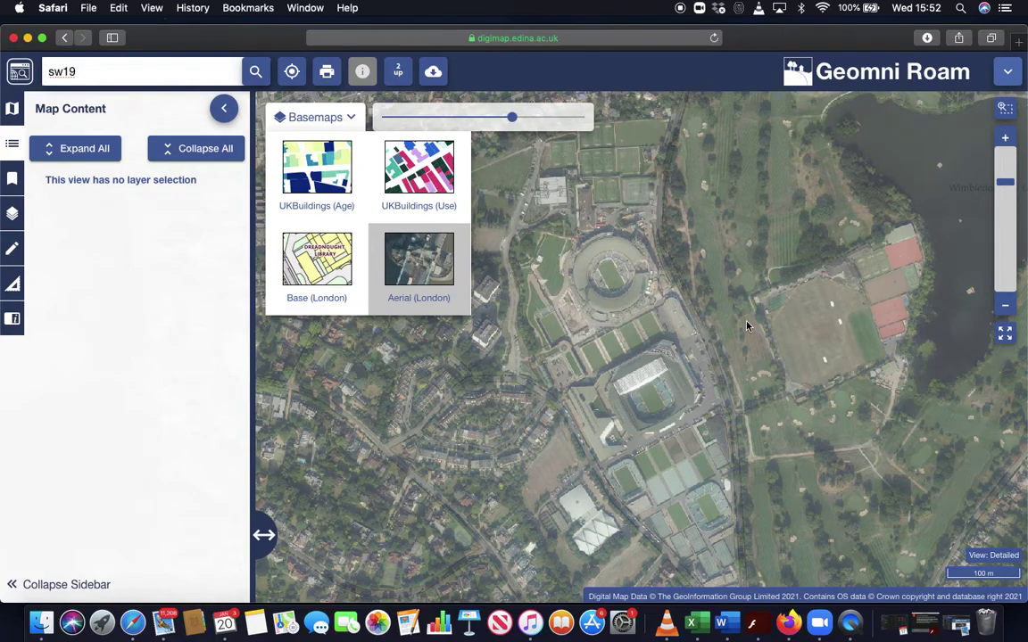
left_click(351, 120)
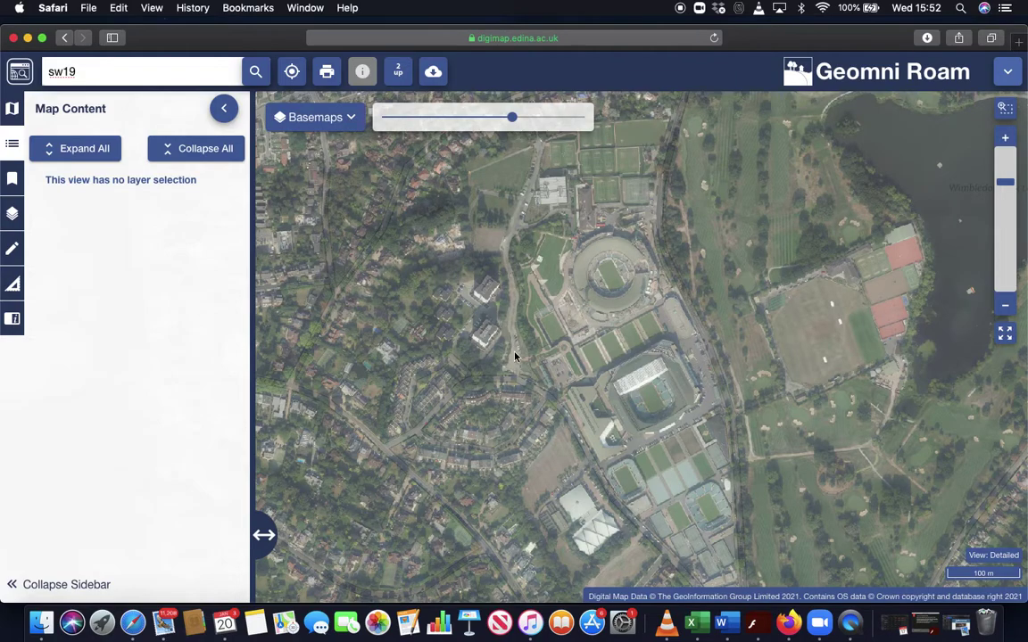
Turn on the UKMap Tree Canopy (London) overlay over the aerial imagery of the tennis grounds.
left_click_drag(492, 340, 541, 331)
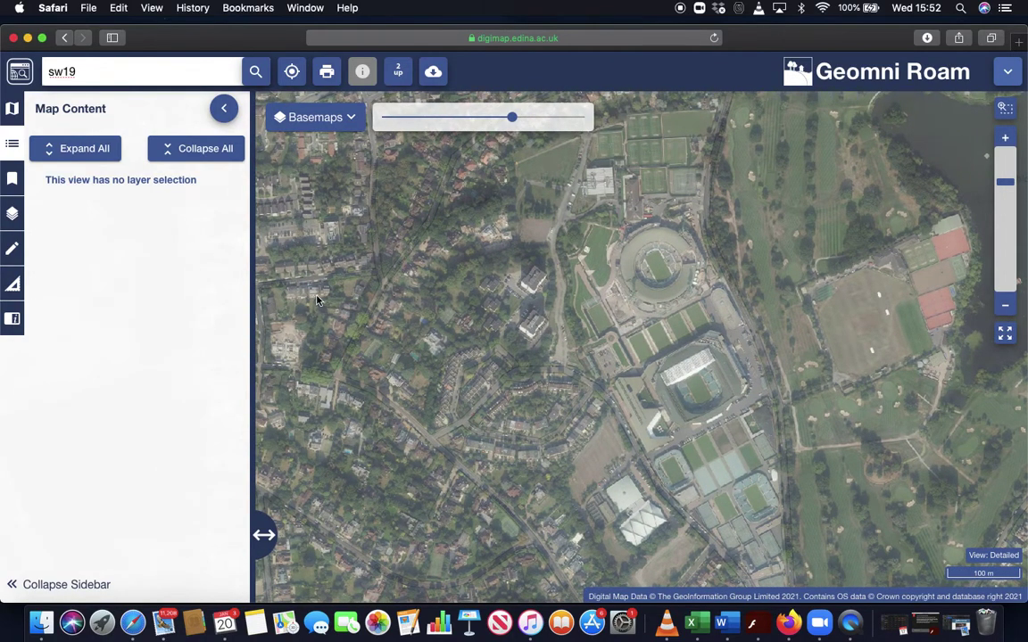
left_click(13, 211)
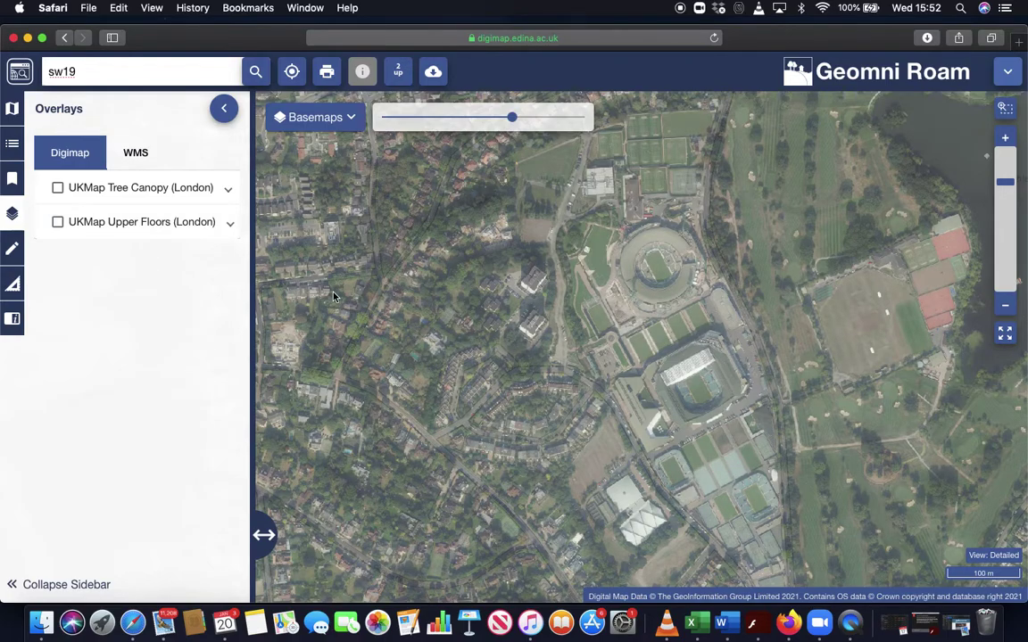
left_click(58, 191)
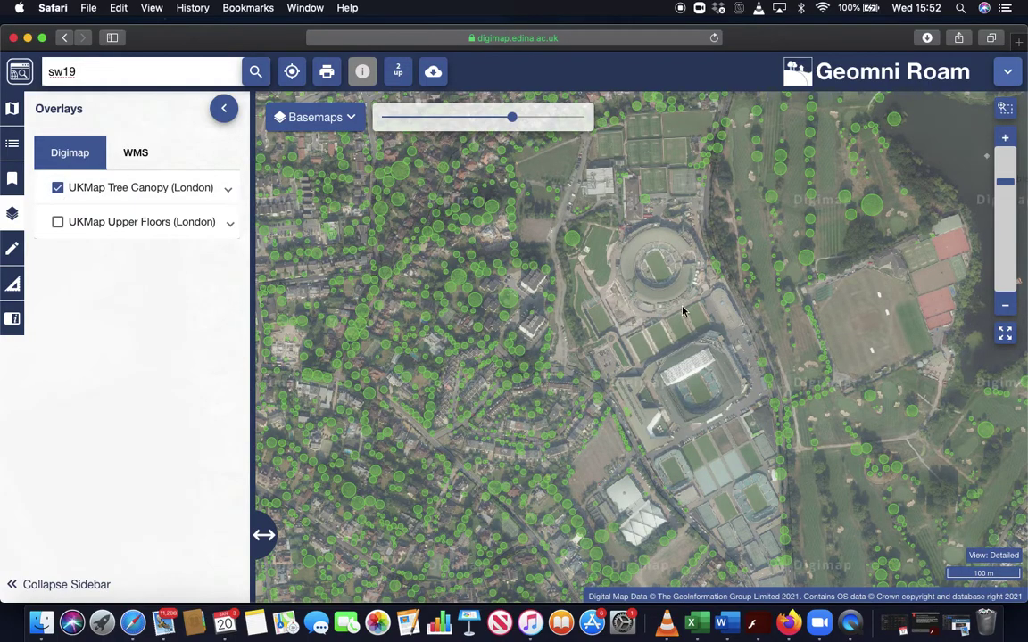
Examine the tree canopy coverage around the tennis grounds, Wimbledon Park Lake and the wider Wimbledon area at detailed, street and neighbourhood scales.
scroll(683, 311, "down", 2)
scroll(625, 296, "up", 2)
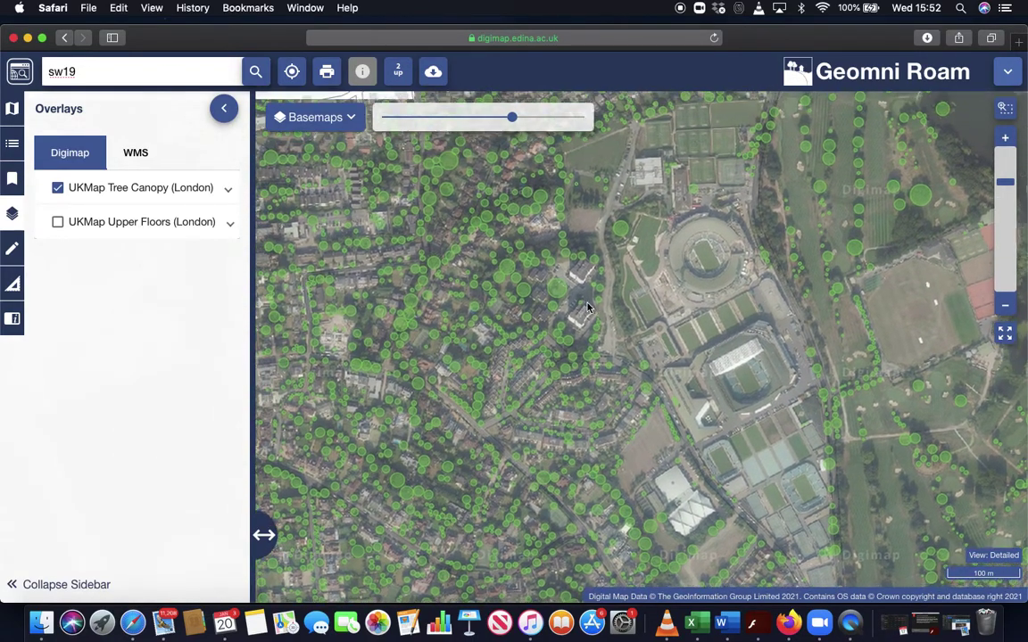
left_click_drag(580, 305, 610, 318)
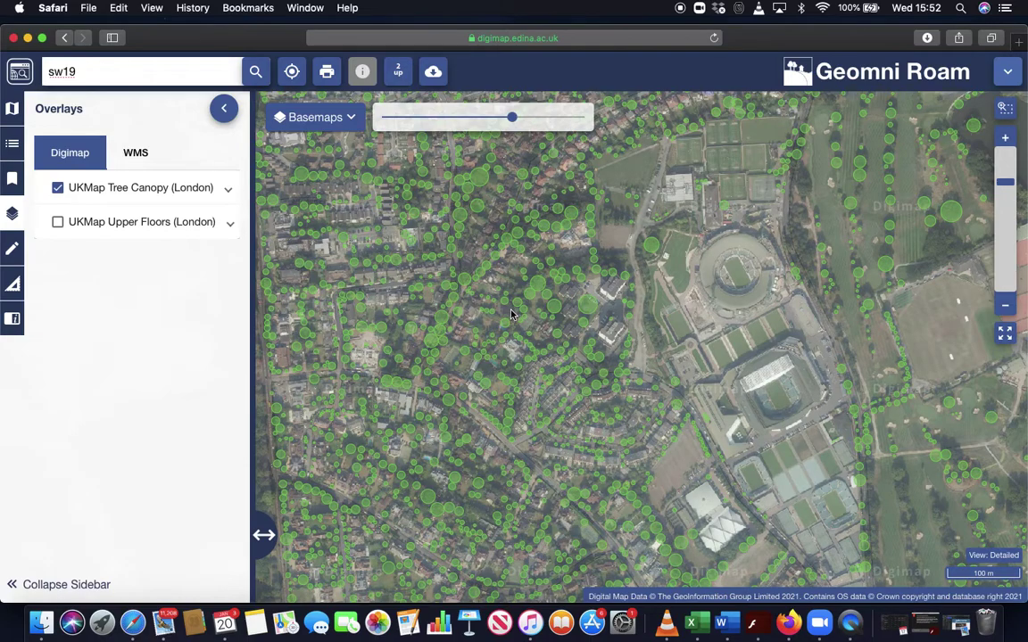
left_click_drag(511, 314, 526, 308)
left_click_drag(516, 262, 445, 254)
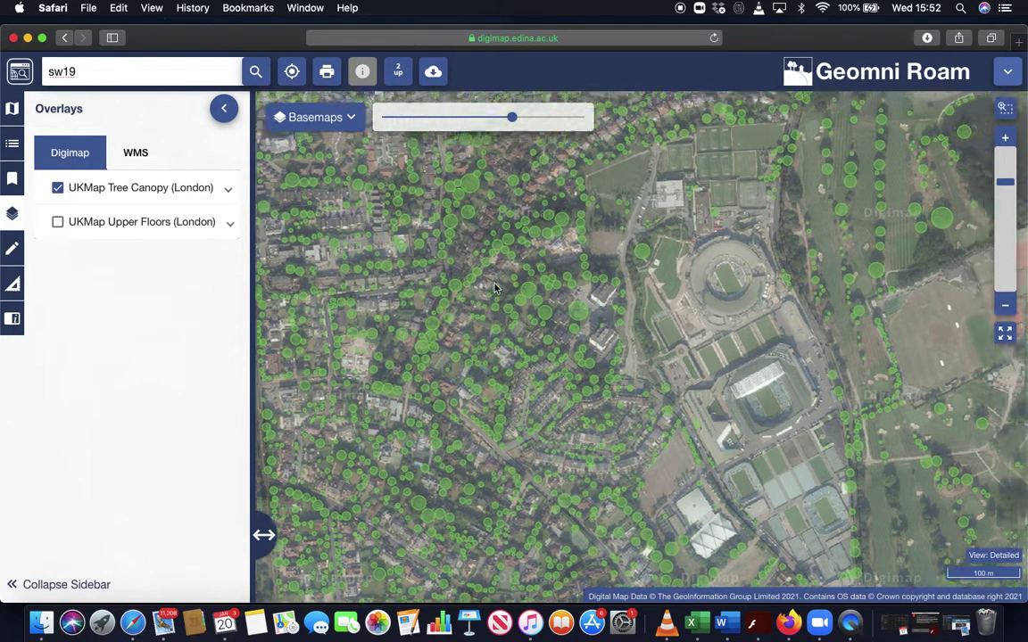
left_click_drag(877, 250, 752, 303)
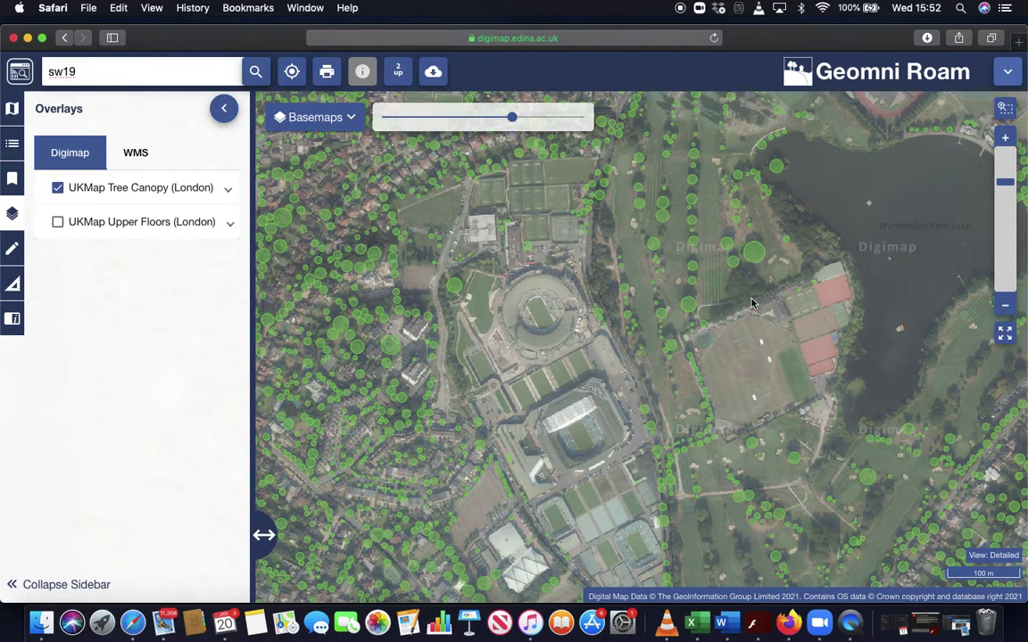
scroll(753, 259, "up", 1)
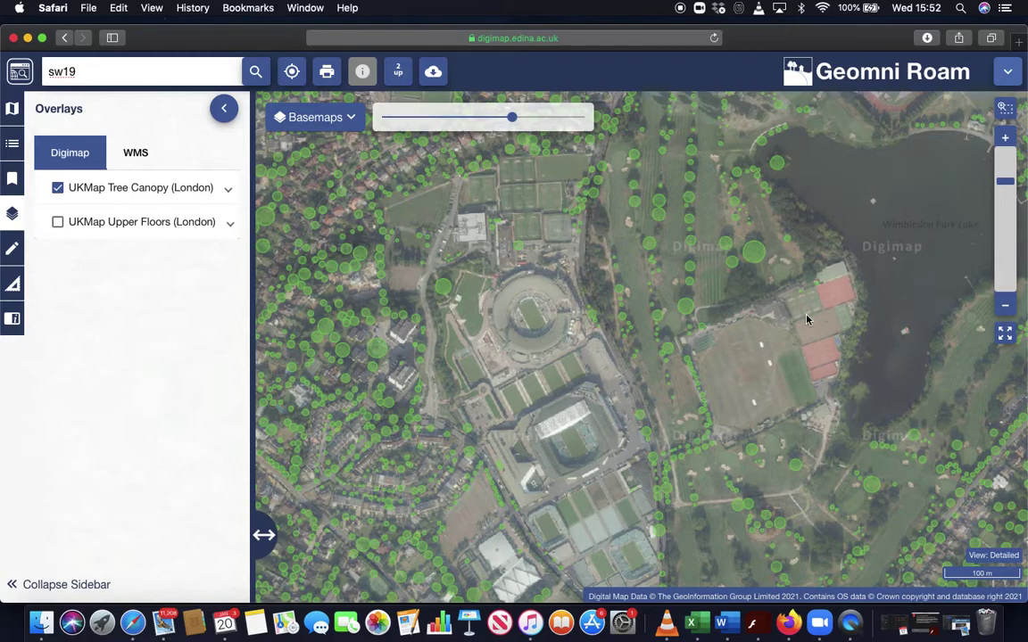
left_click(1005, 306)
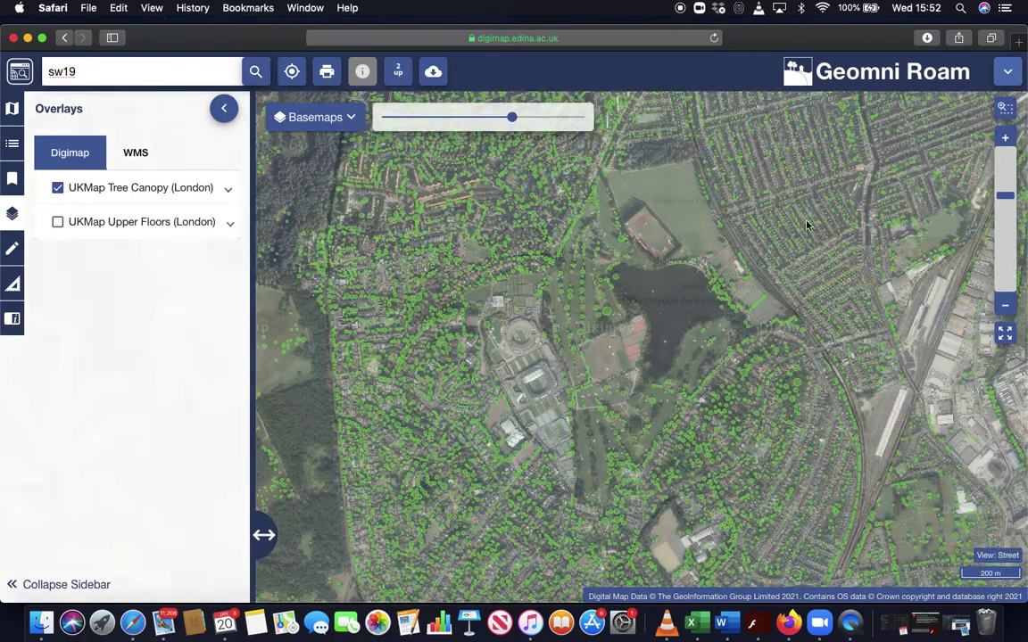
left_click_drag(726, 203, 758, 302)
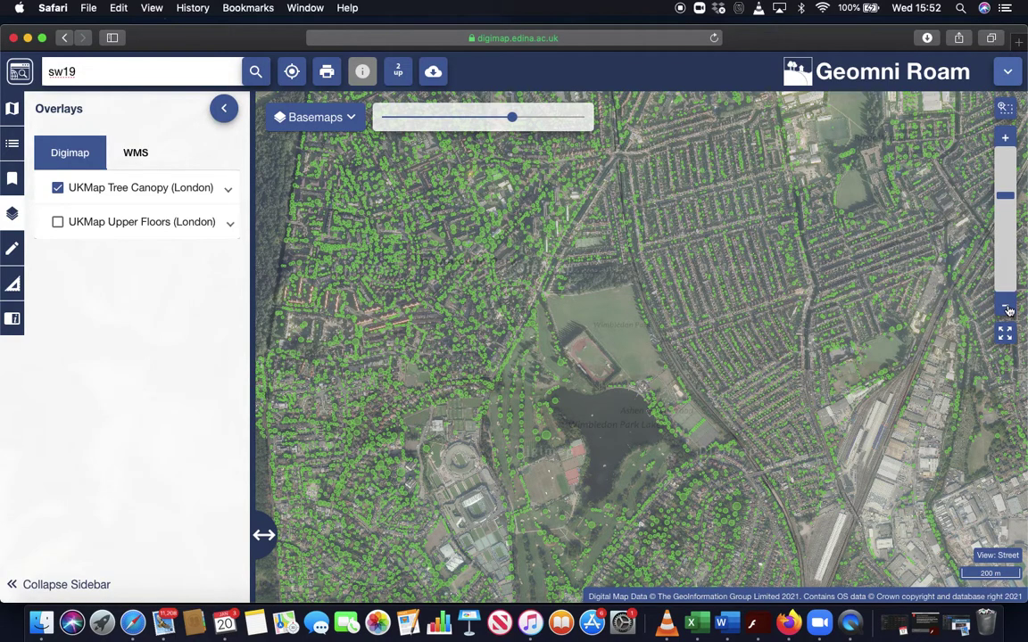
left_click(1004, 306)
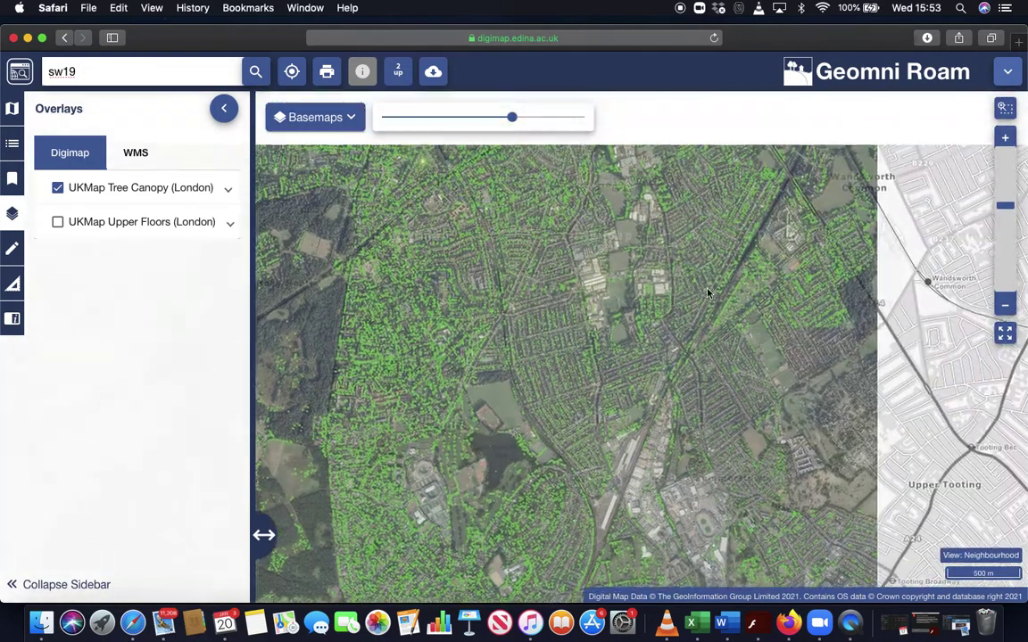
Replace the UKMap Tree Canopy (London) overlay with UKMap Upper Floors (London) over the aerial imagery around Wandsworth Common.
left_click_drag(636, 259, 575, 323)
left_click_drag(820, 286, 640, 252)
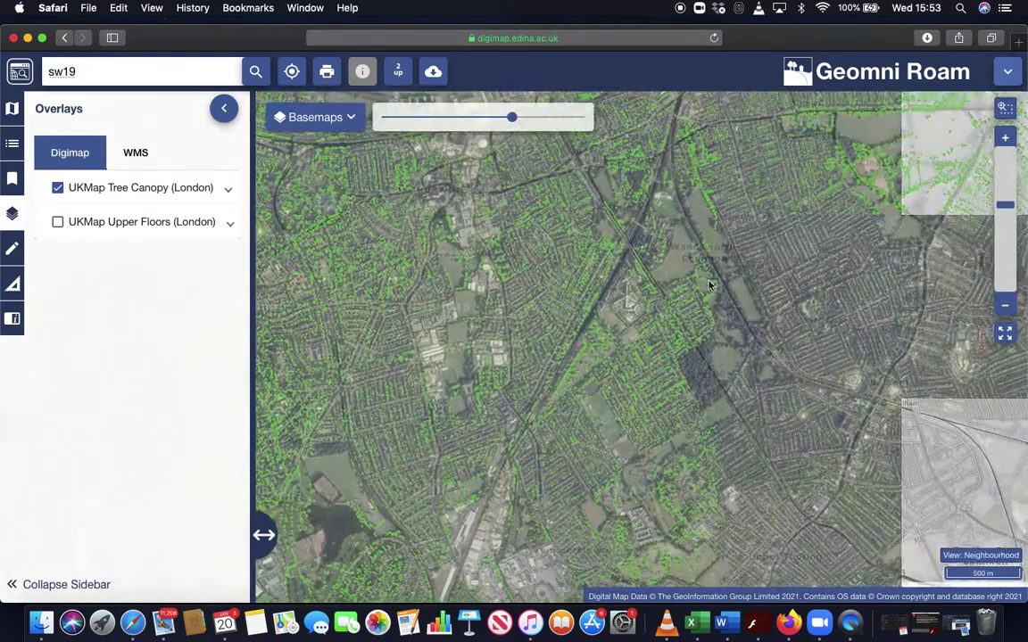
left_click_drag(693, 287, 647, 308)
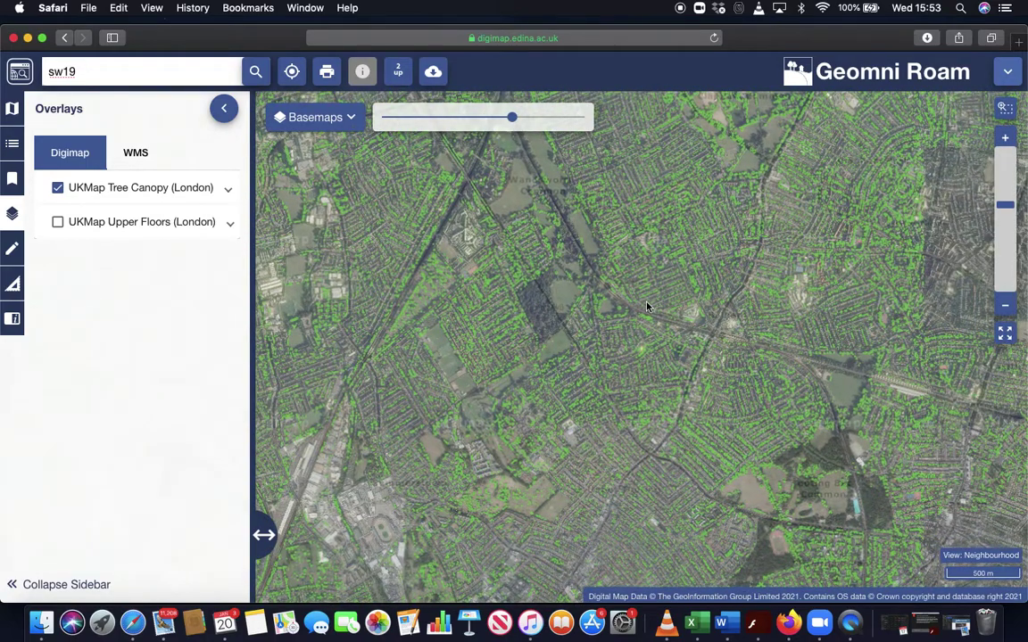
left_click(58, 188)
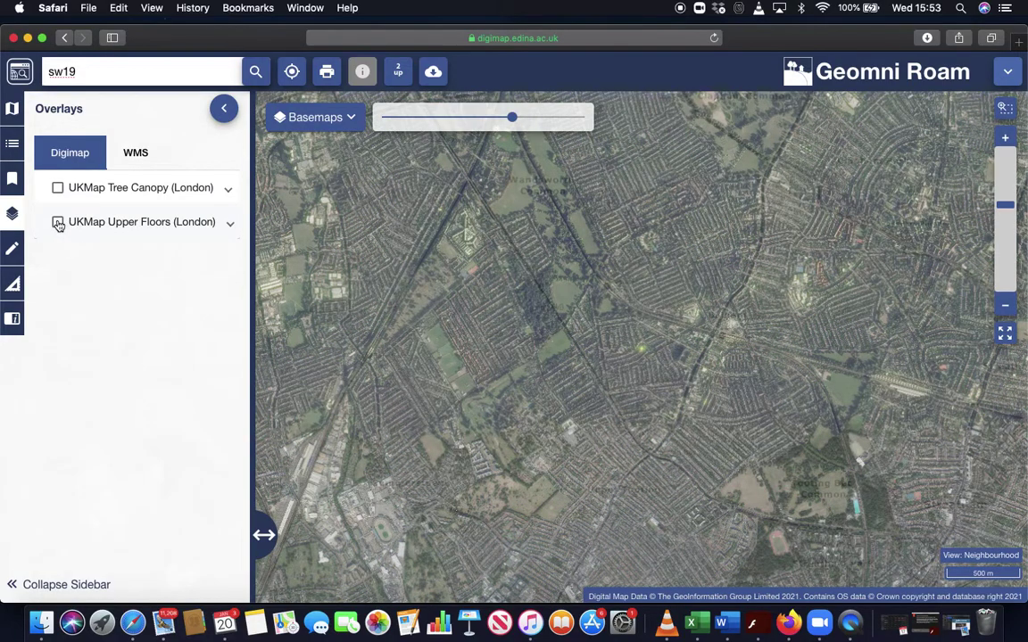
left_click(58, 223)
Look over the building-use mapping from Wandsworth Common north to central London, ending on the City of Westminster at Neighbourhood view.
left_click_drag(563, 292, 607, 339)
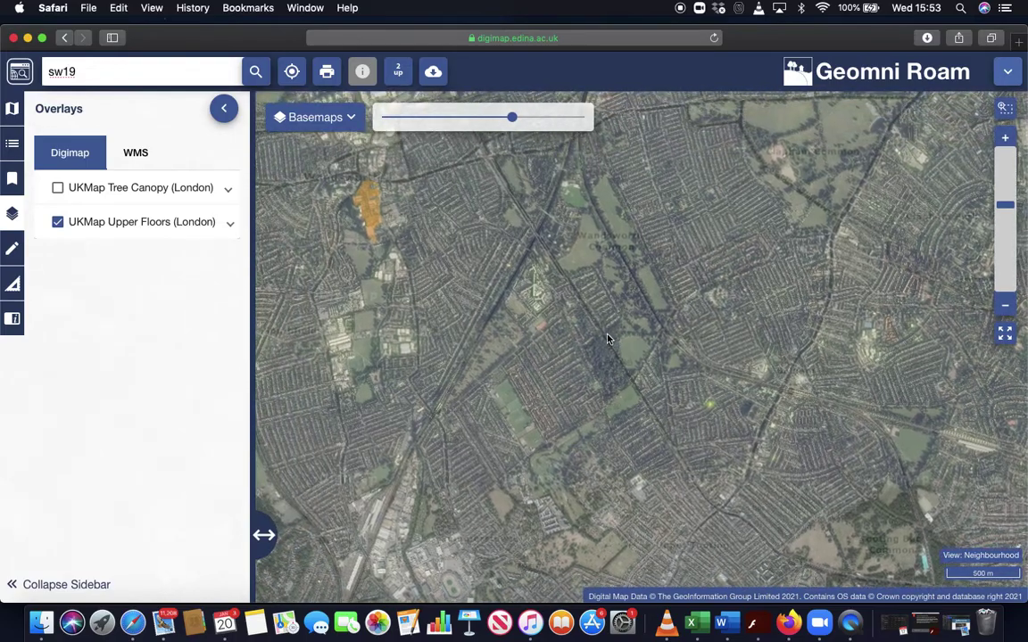
left_click(1003, 307)
left_click_drag(724, 291, 545, 495)
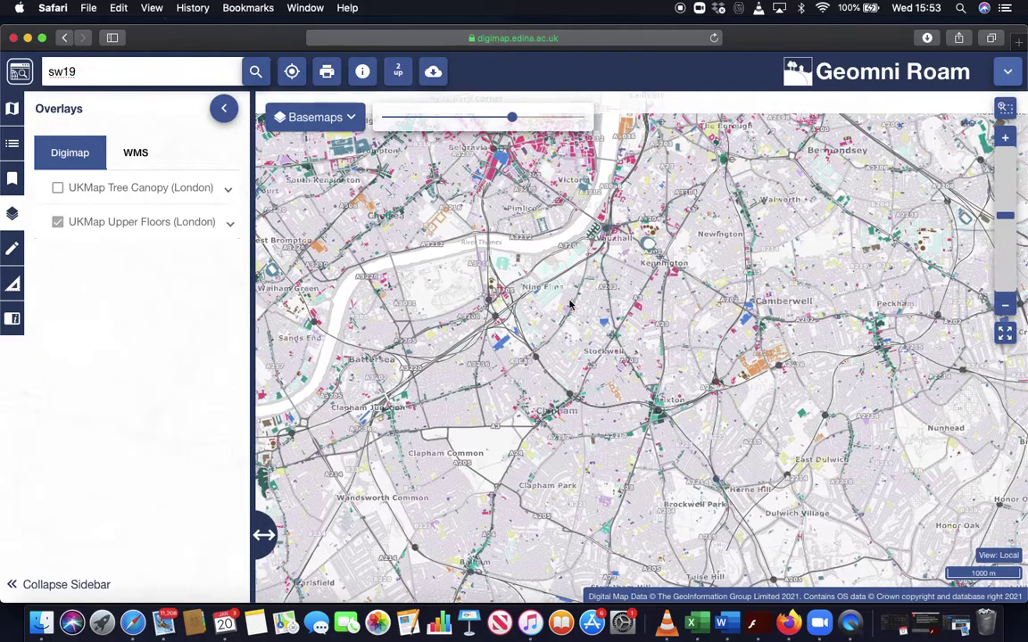
left_click_drag(582, 292, 574, 392)
left_click_drag(619, 243, 587, 356)
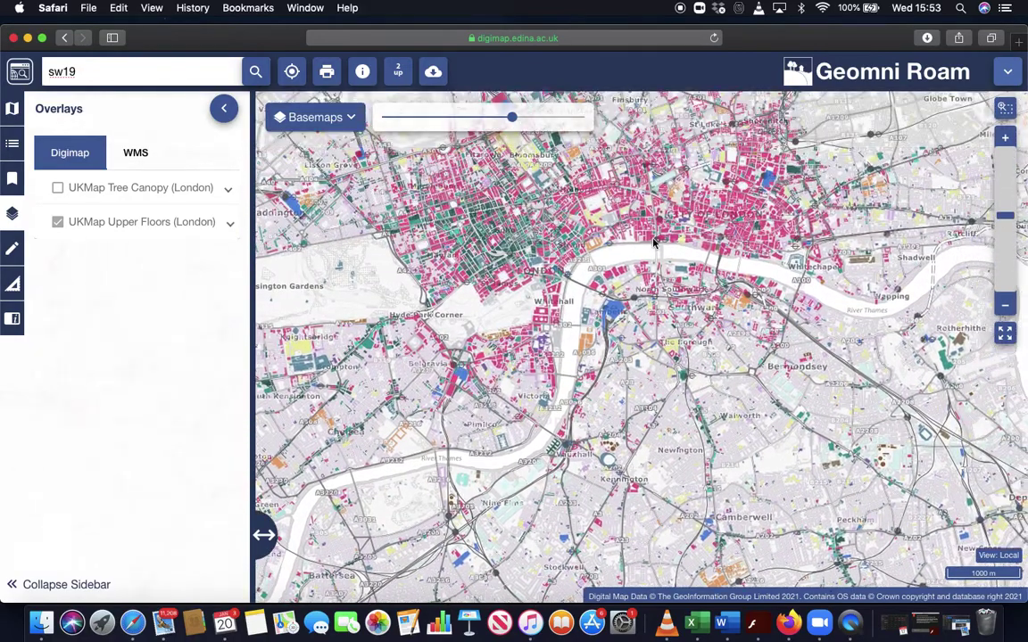
left_click_drag(587, 213, 588, 263)
left_click(1004, 137)
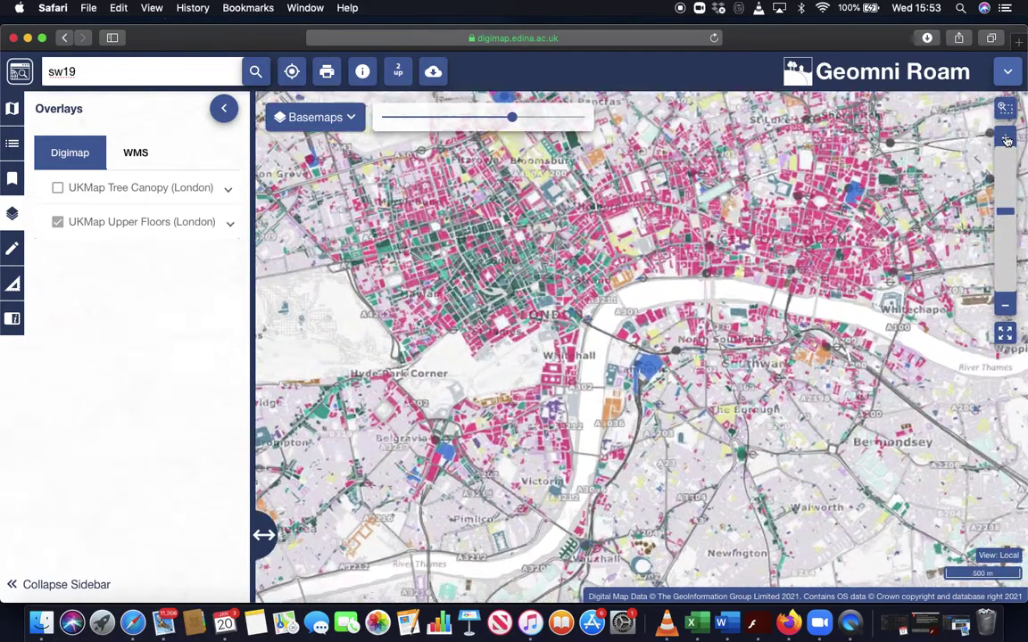
left_click_drag(606, 217, 678, 310)
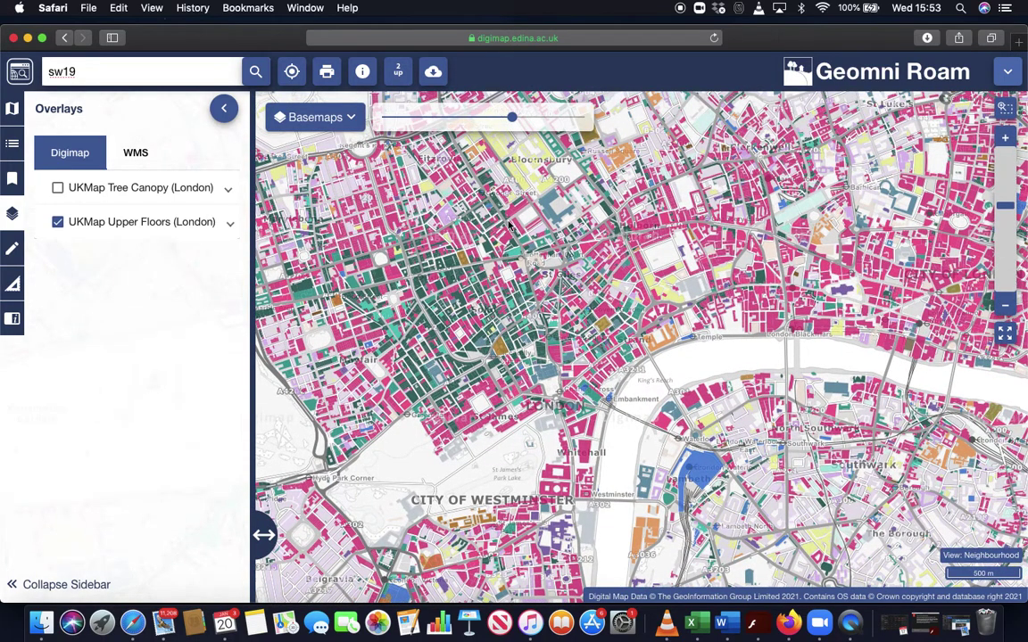
Switch the basemap over central London to Aerial (London) and close the basemap list.
left_click(313, 117)
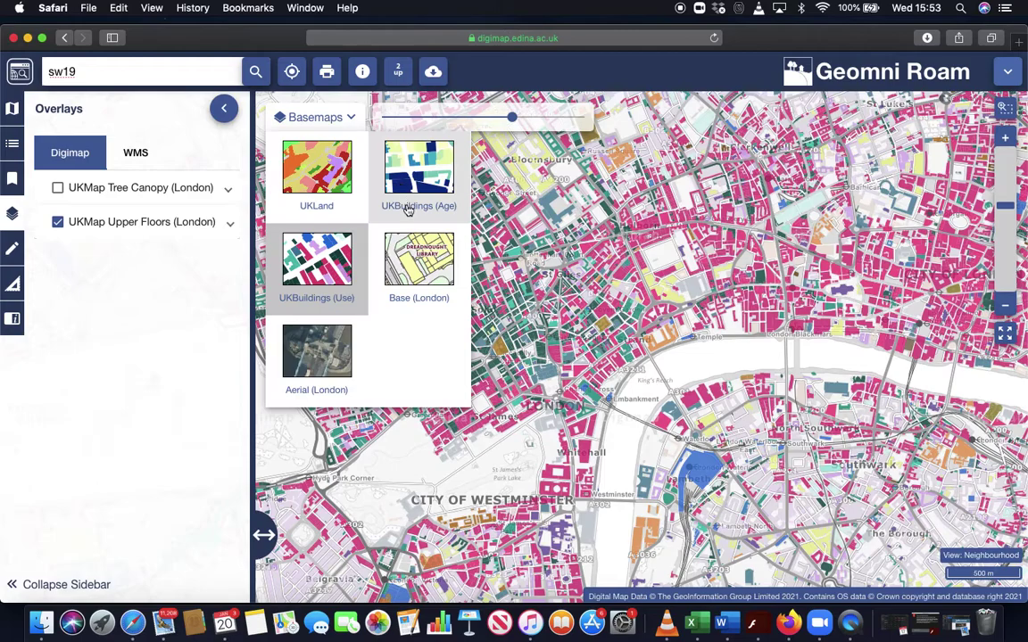
left_click(333, 342)
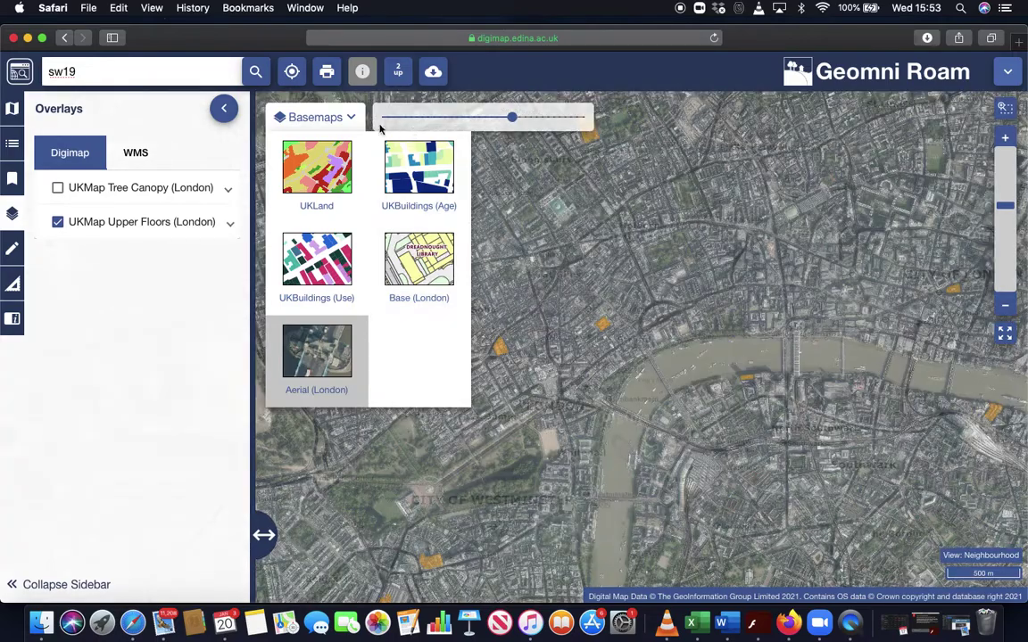
left_click(348, 117)
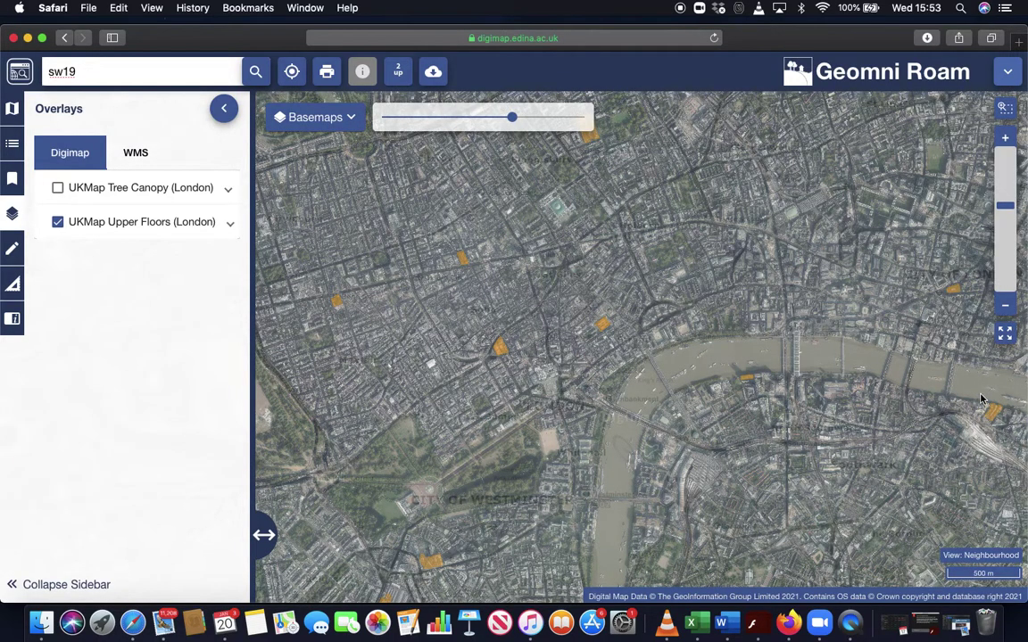
Examine the orange upper-floors block north-west of Whitehall at Building view, including the business names labelled within it.
left_click_drag(582, 207, 640, 235)
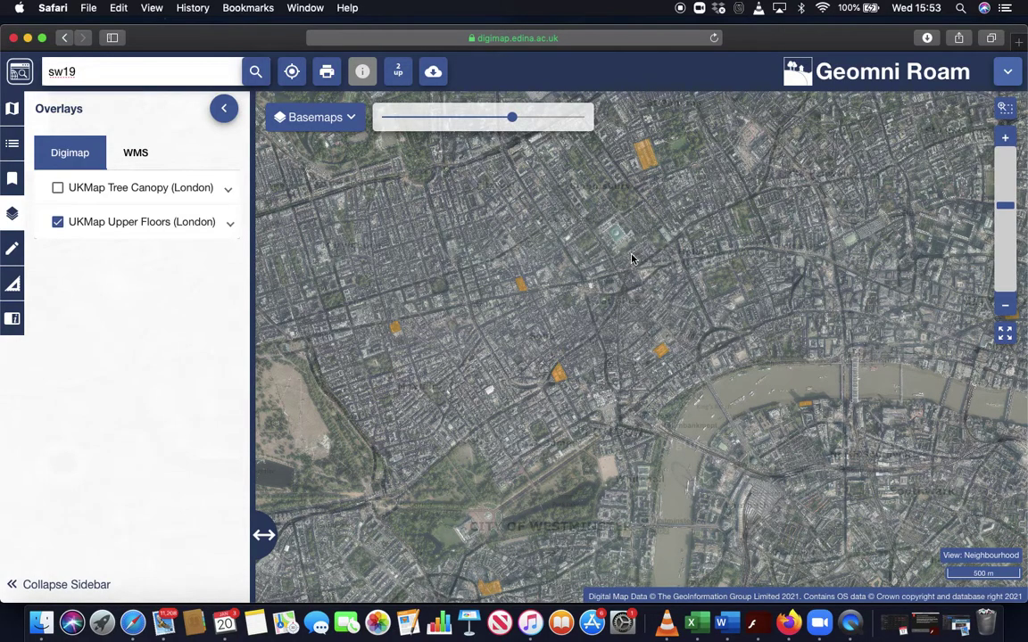
left_click_drag(768, 252, 811, 222)
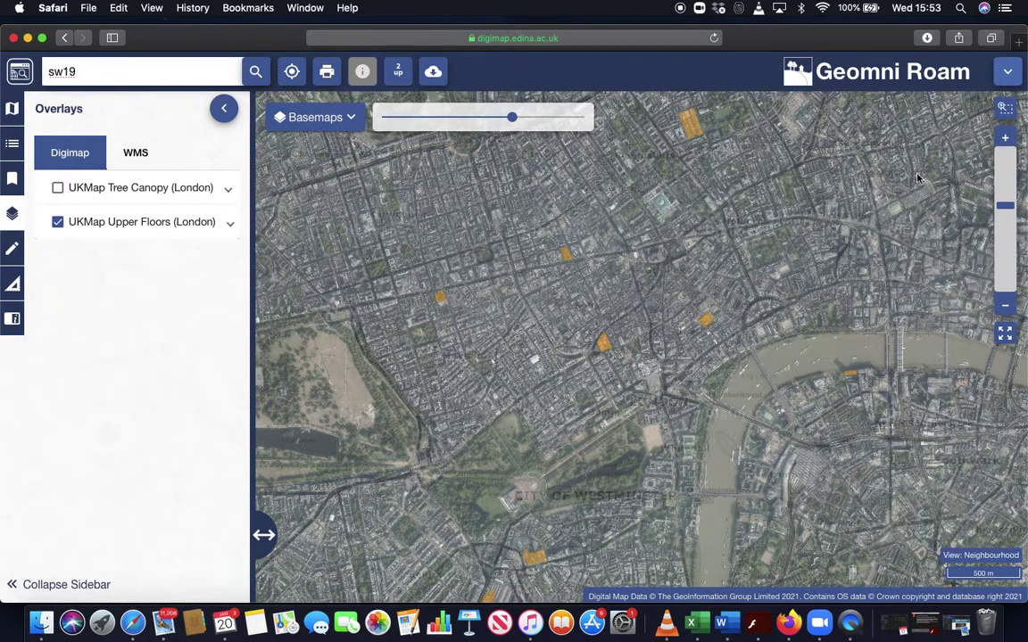
left_click(1004, 137)
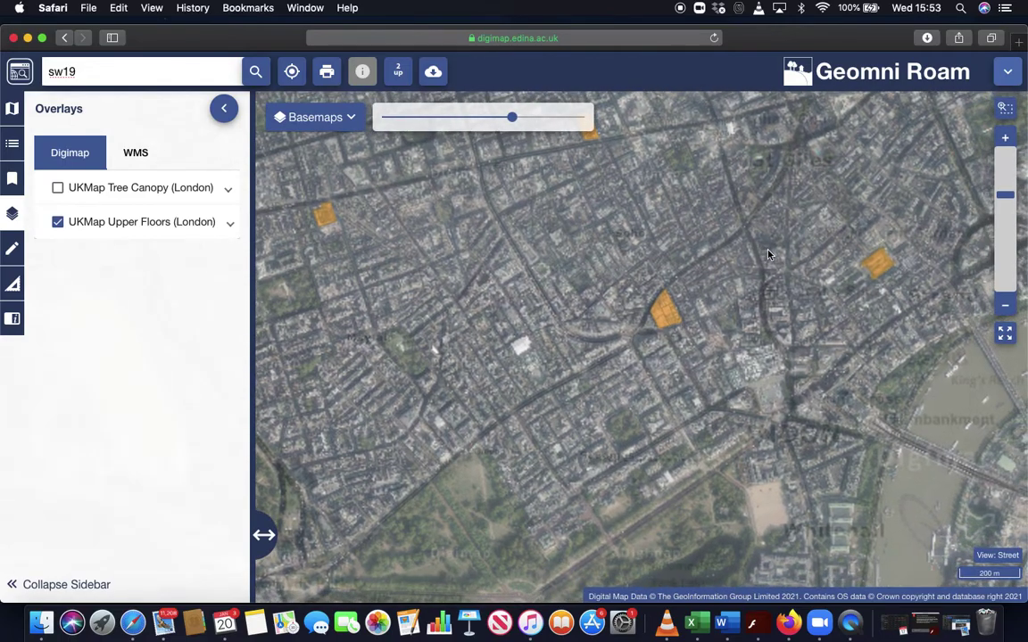
left_click(1005, 138)
left_click_drag(792, 314, 499, 315)
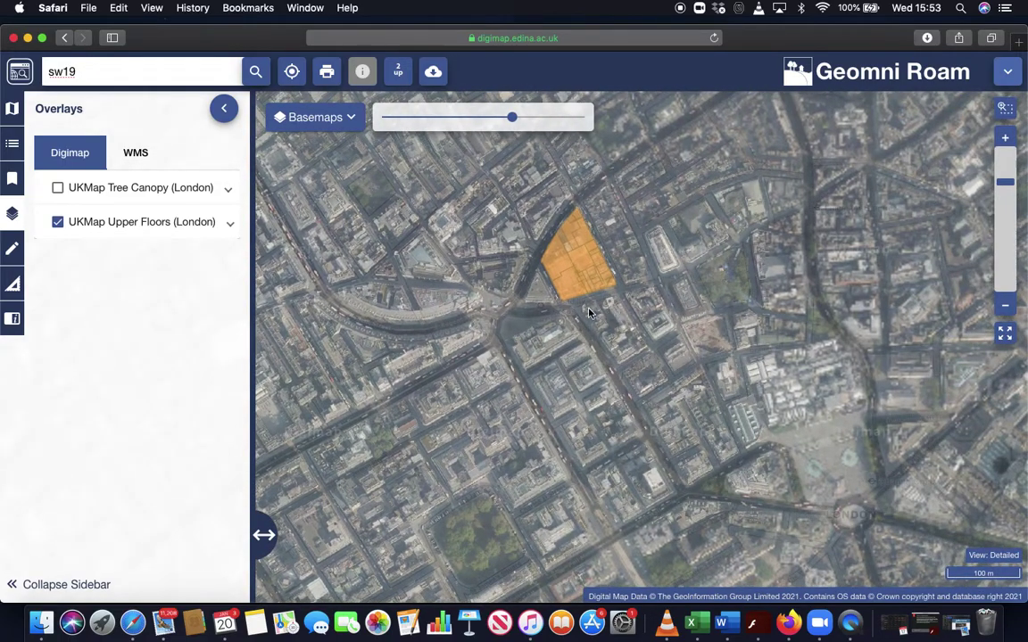
left_click(1004, 137)
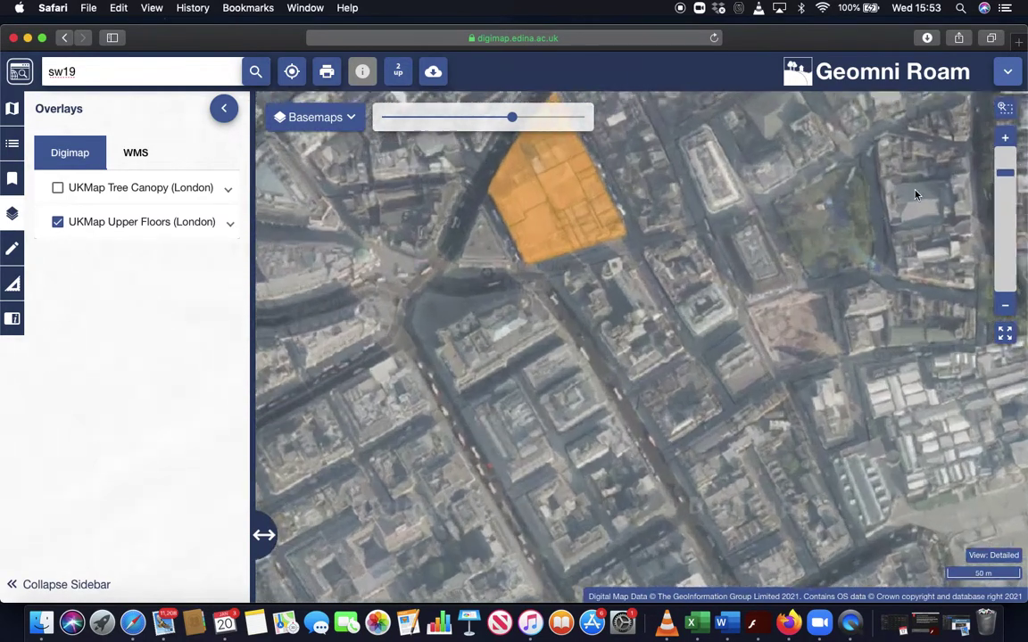
left_click_drag(670, 192, 663, 323)
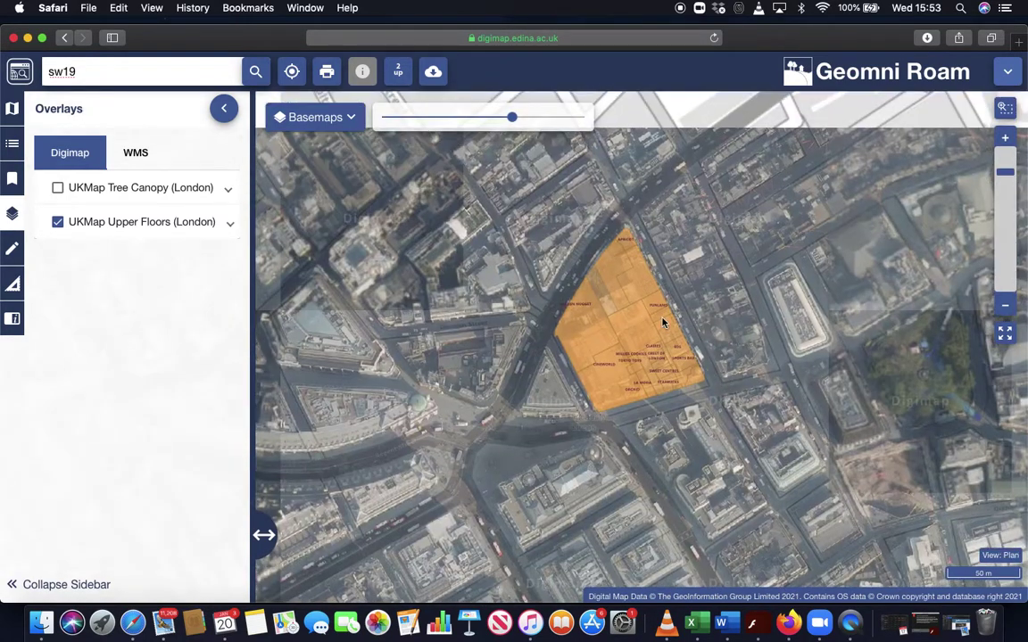
left_click(1004, 139)
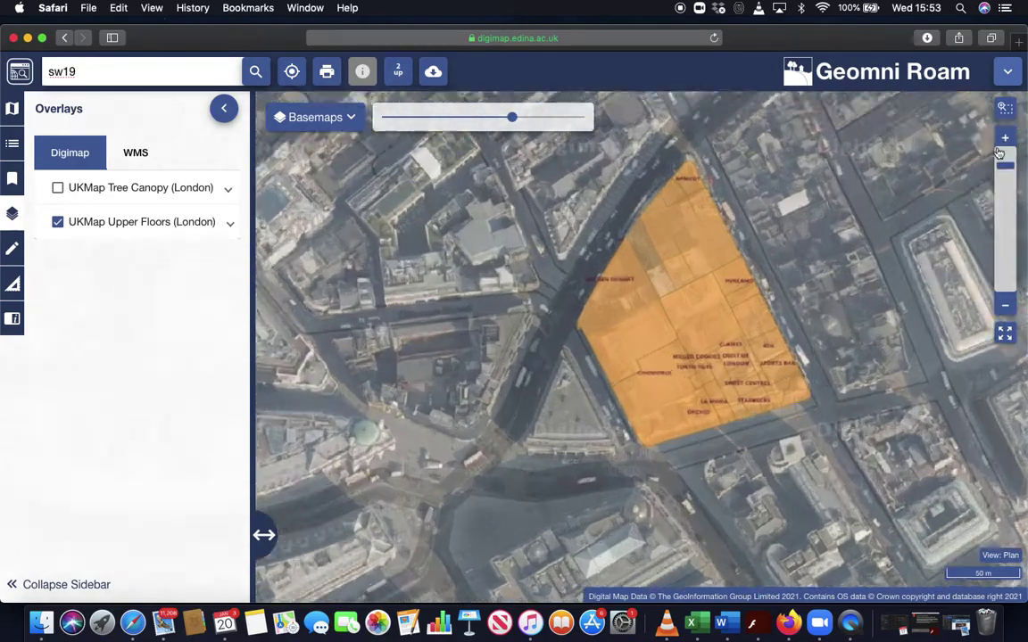
left_click_drag(894, 243, 739, 231)
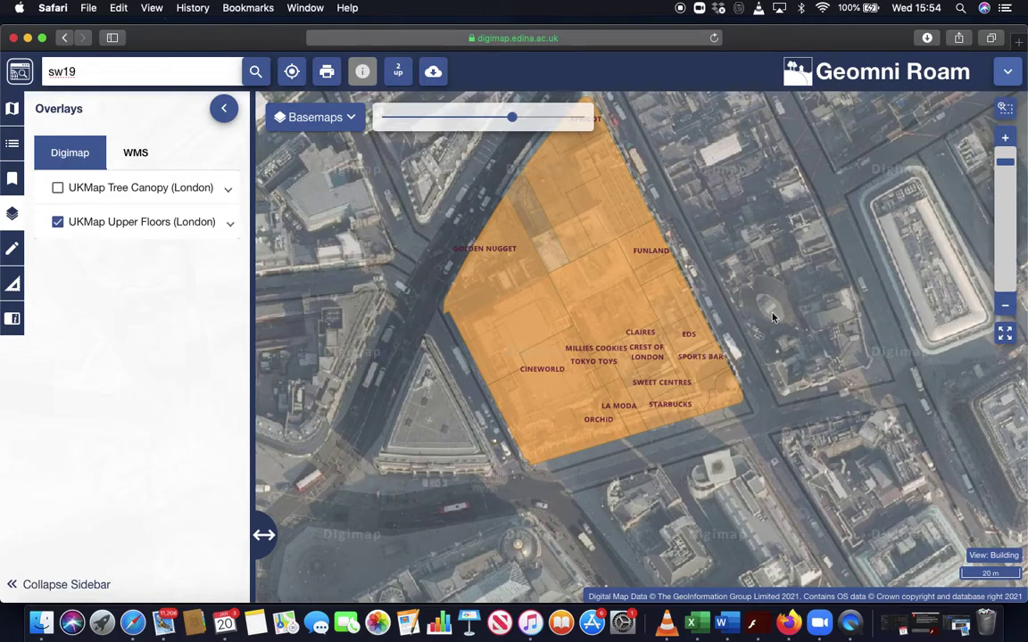
left_click_drag(769, 314, 710, 303)
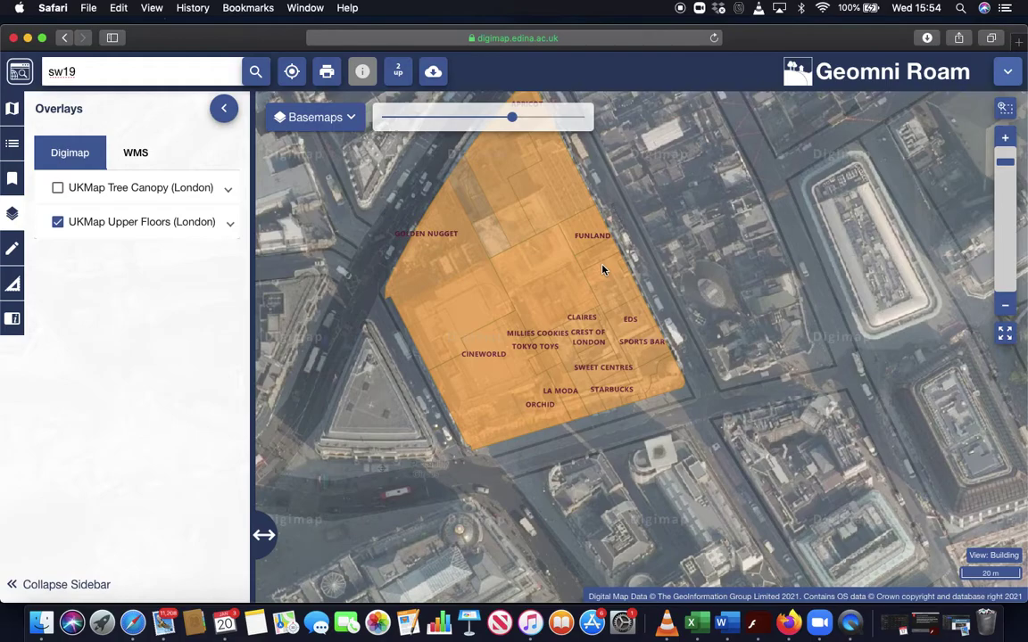